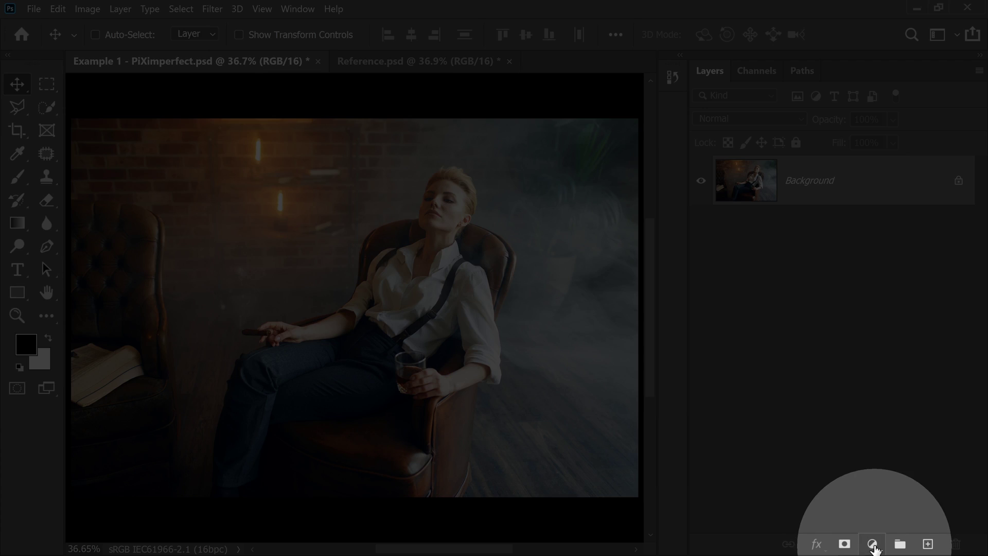
- Add a Color Lookup adjustment layer using the NightFromDay.CUBE 3DLUT file for a dark blue look
click(872, 543)
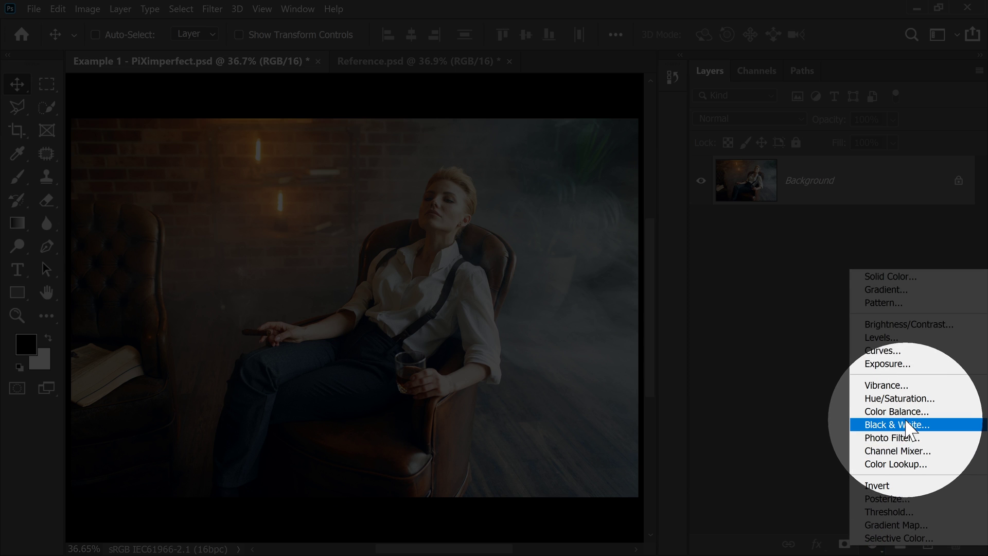
click(907, 465)
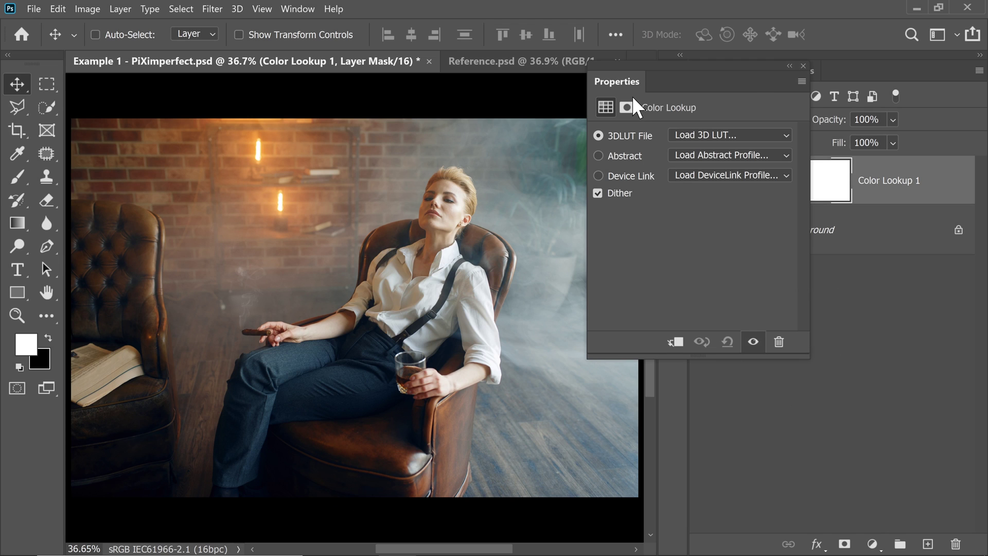
drag(632, 96, 671, 104)
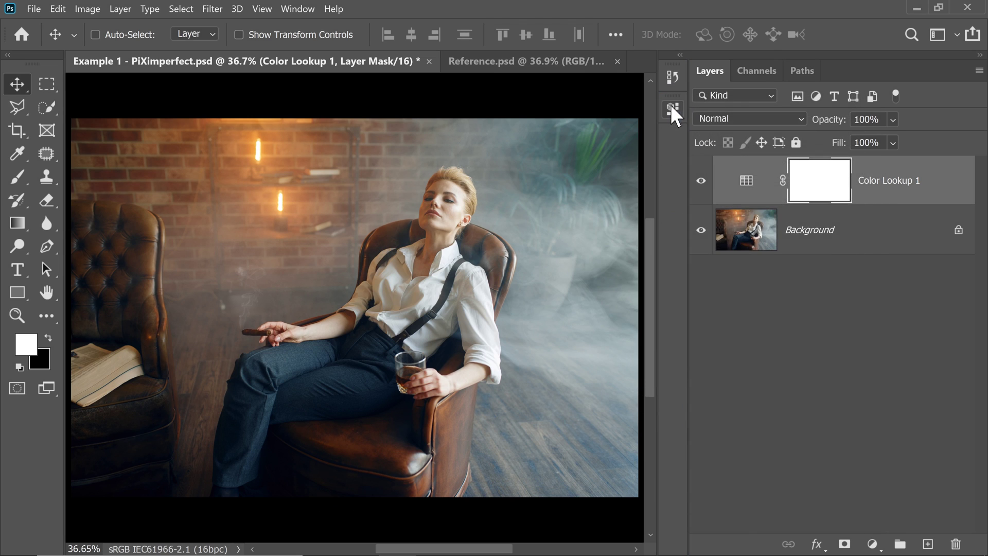
click(672, 106)
click(578, 154)
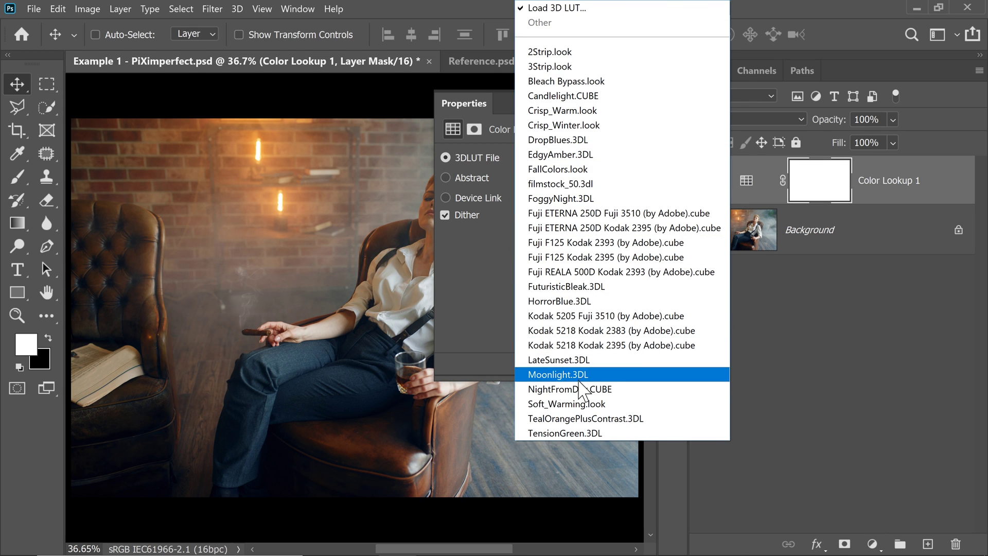
click(578, 389)
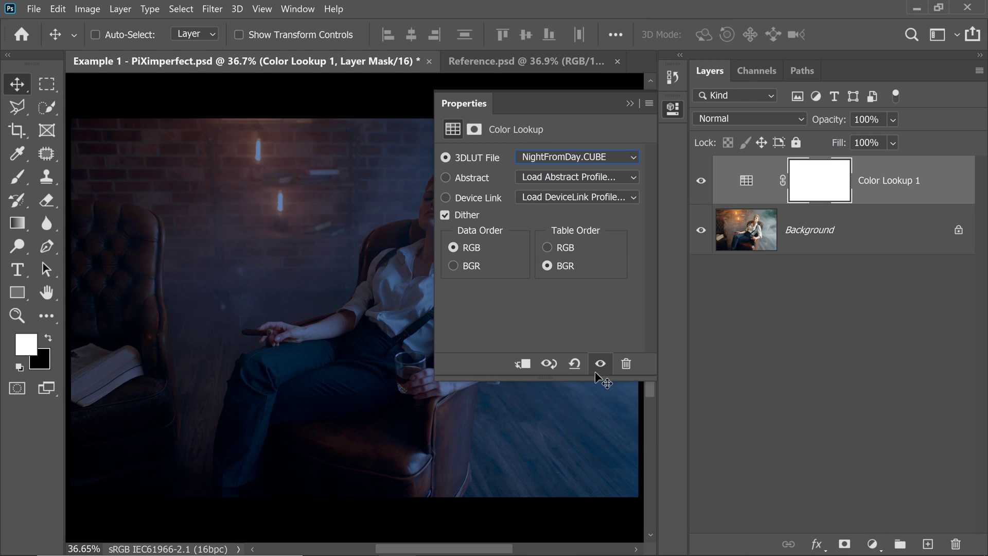
click(629, 103)
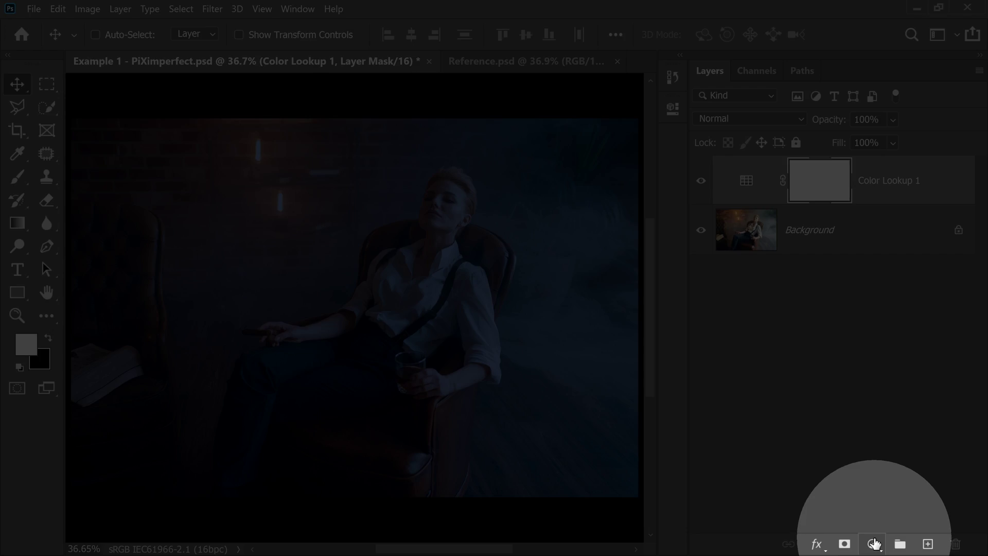
- Add a Curves 1 adjustment and raise the RGB curve's midpoint to brighten the blue image
click(872, 547)
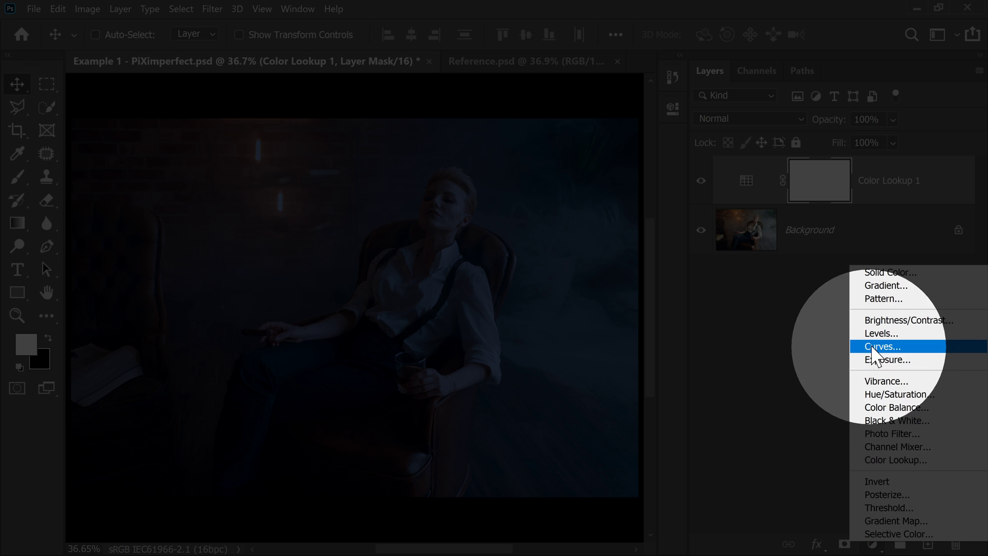
click(874, 346)
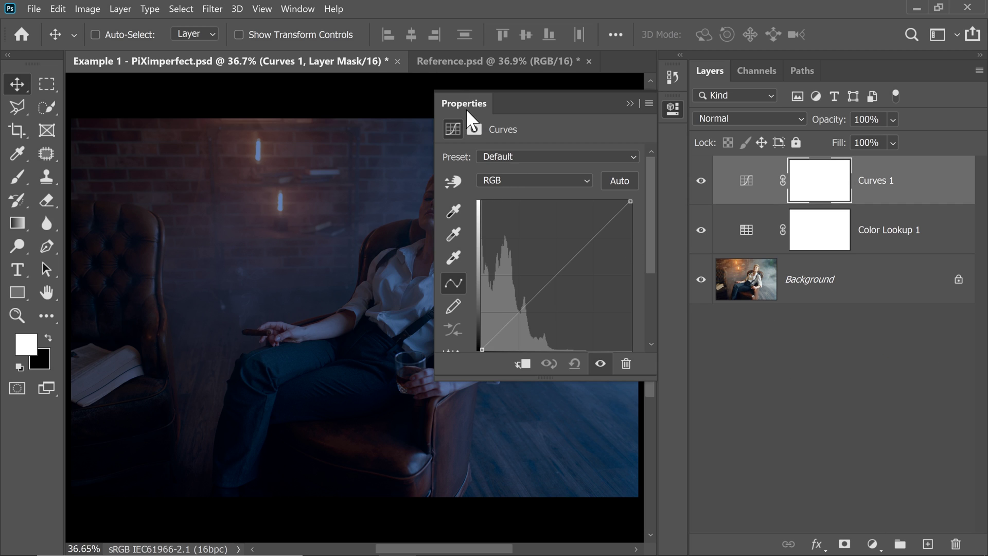
drag(465, 109, 115, 94)
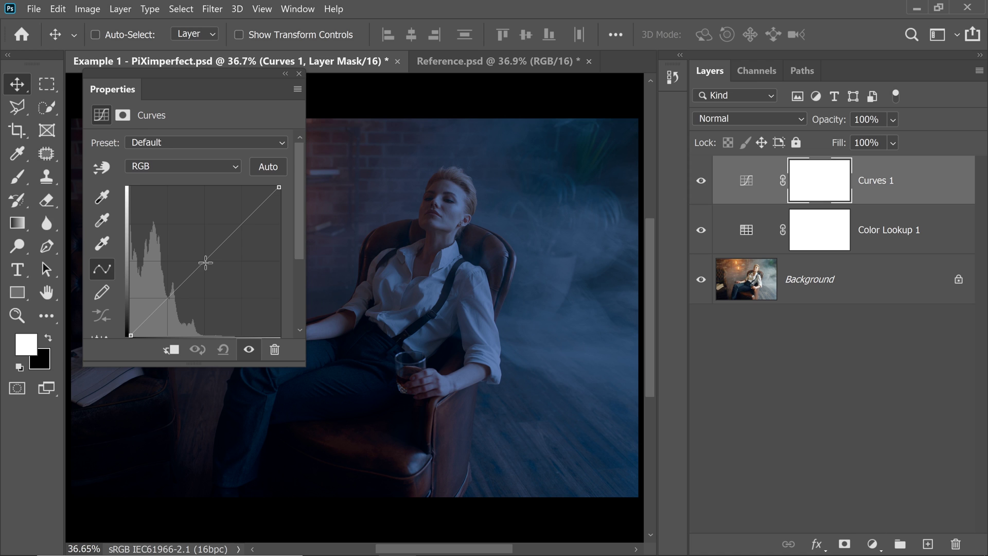
drag(205, 263, 176, 240)
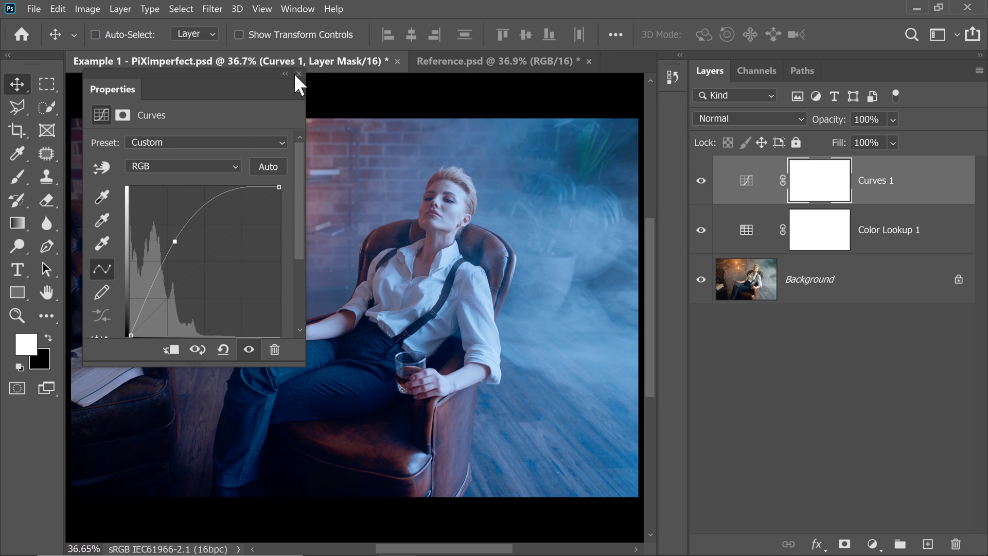
click(298, 73)
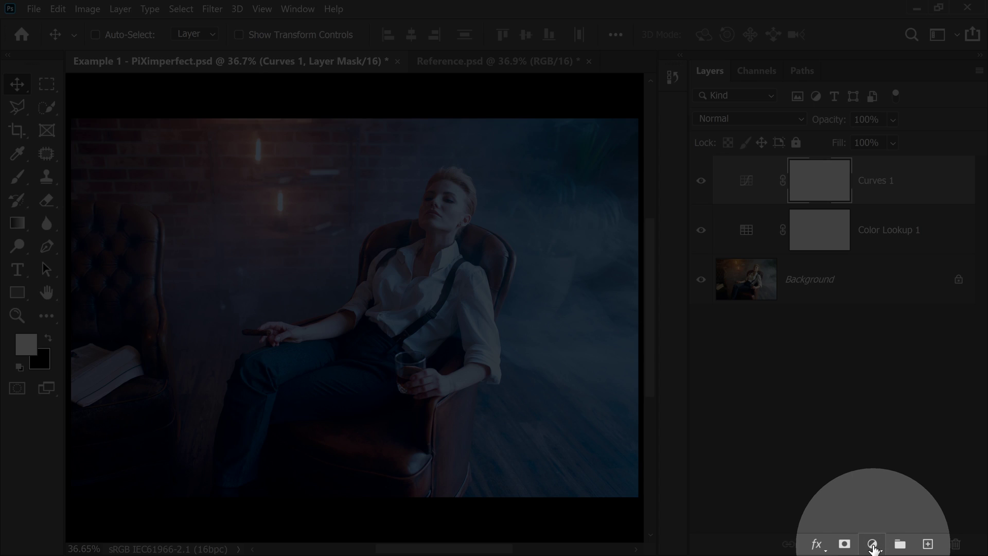
- Add a Gradient Map adjustment layer on top set to the Red, Green gradient preset
click(873, 545)
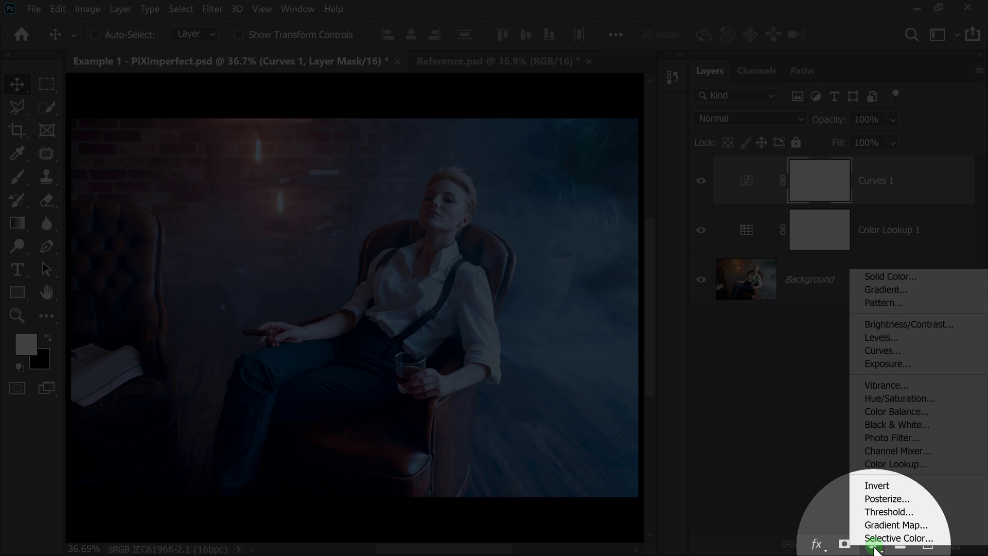
click(883, 527)
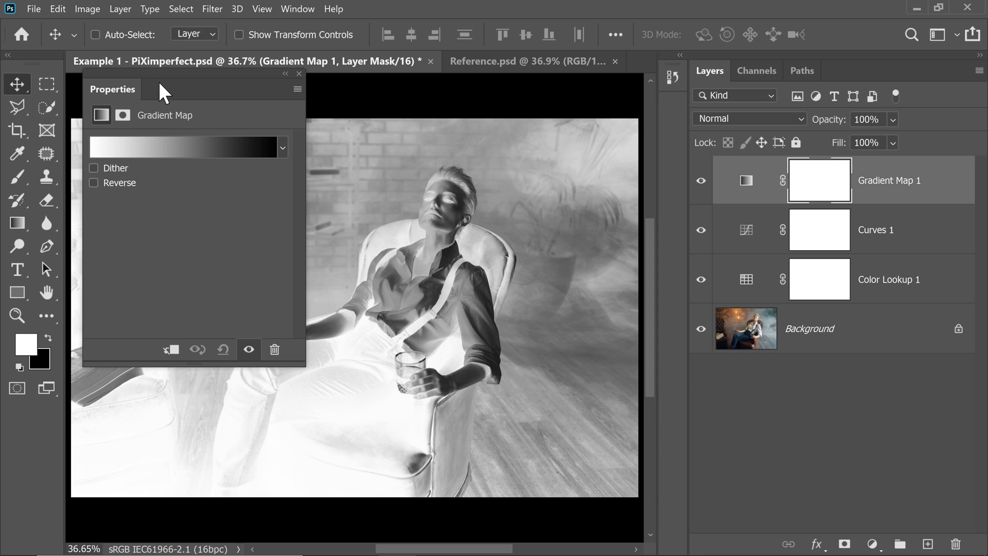
drag(159, 81, 559, 270)
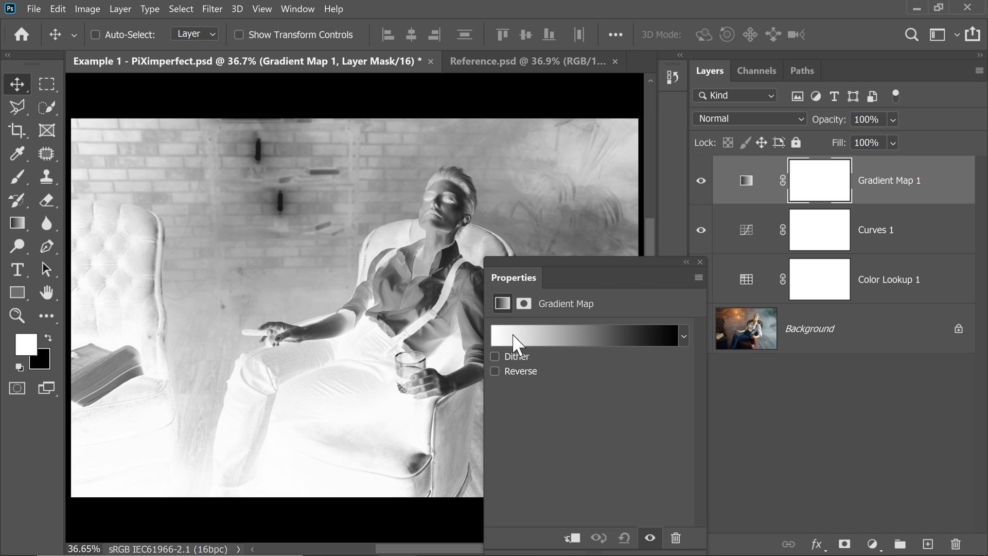
click(592, 338)
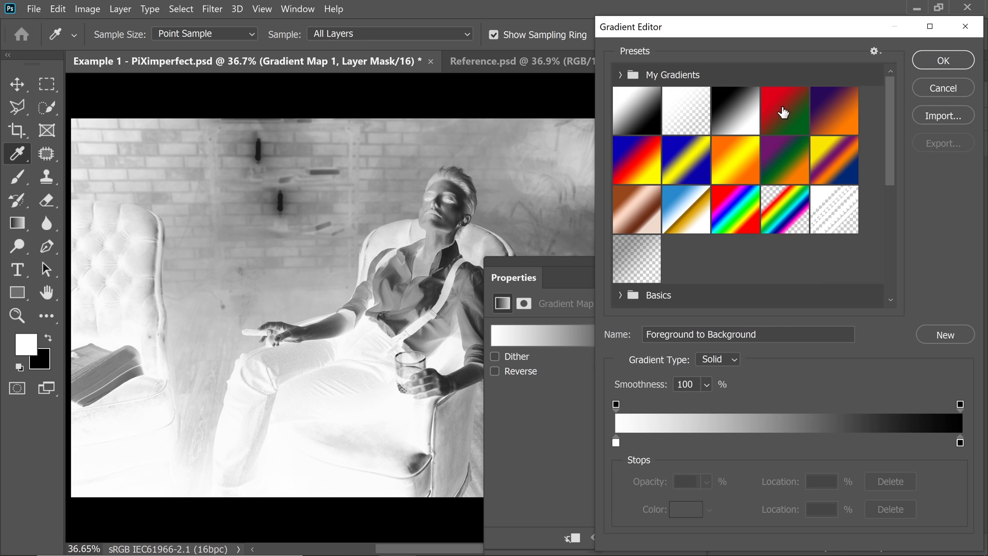
click(786, 103)
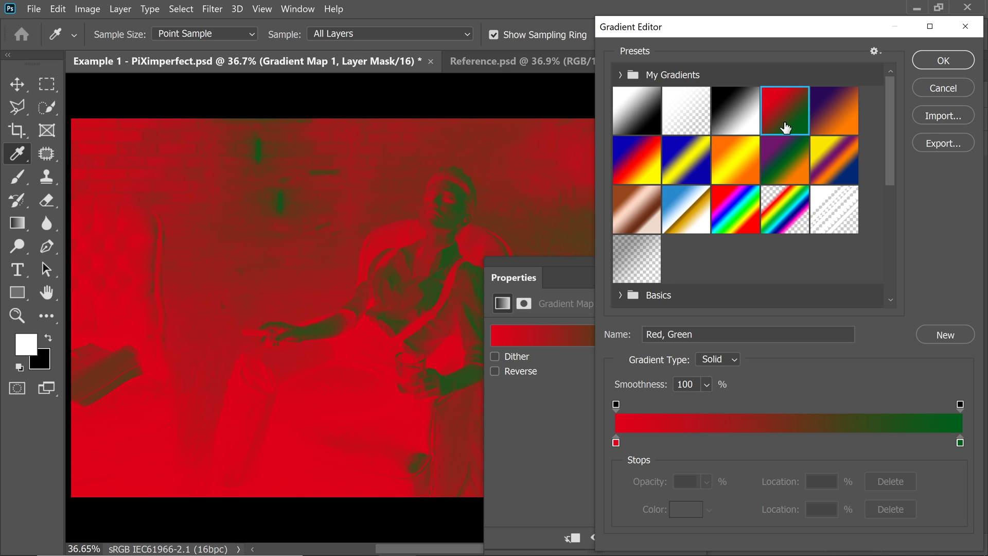
click(873, 51)
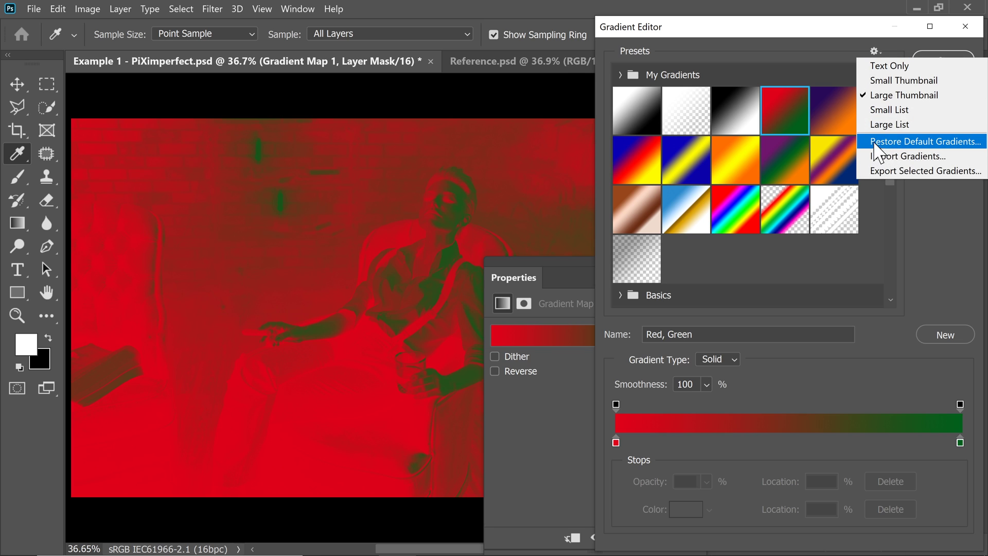
click(819, 51)
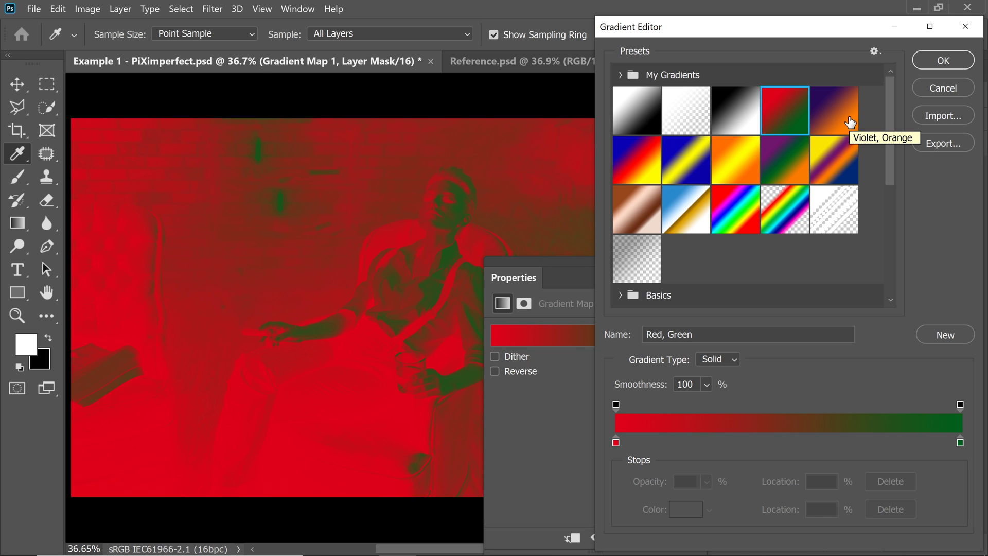
click(937, 60)
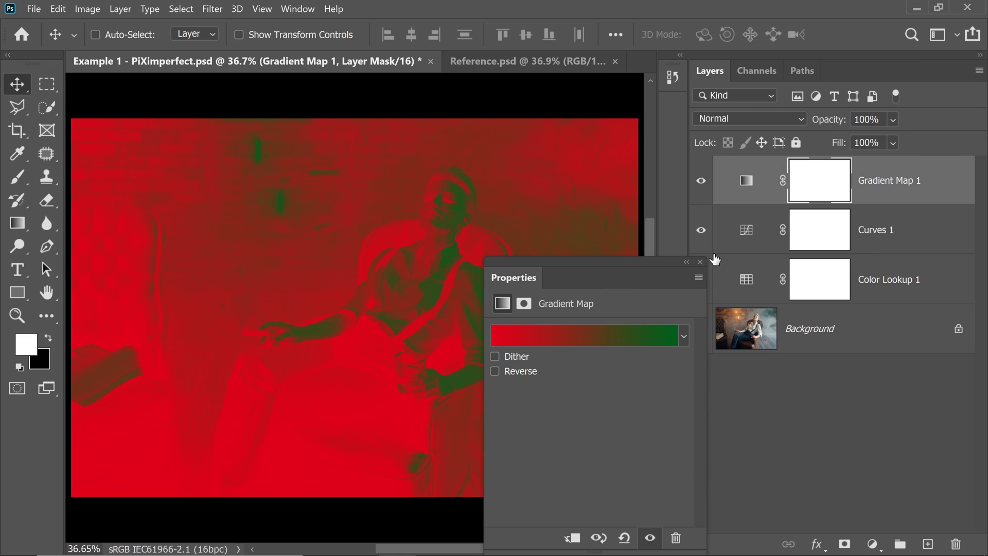
- Set the Gradient Map 1 blend mode to Multiply
click(739, 116)
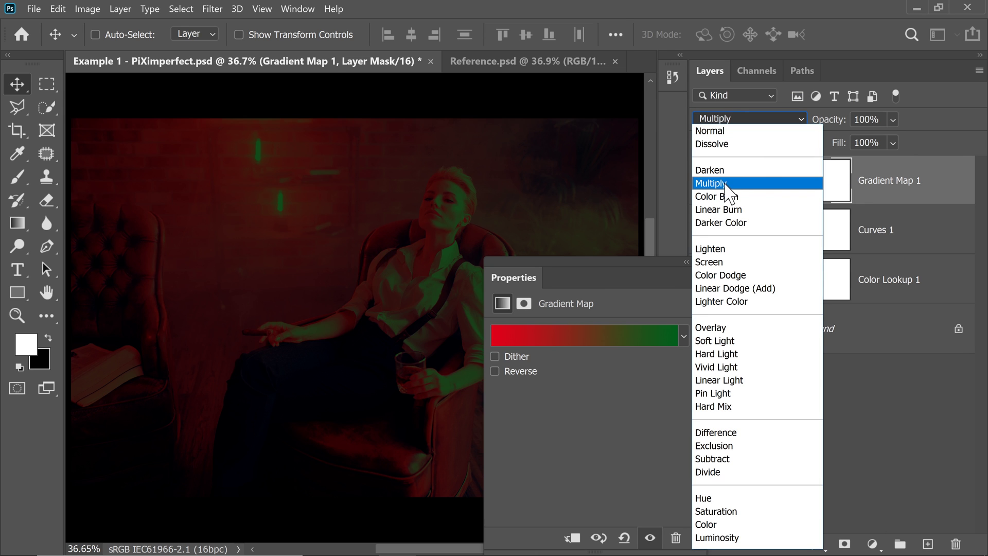
click(726, 184)
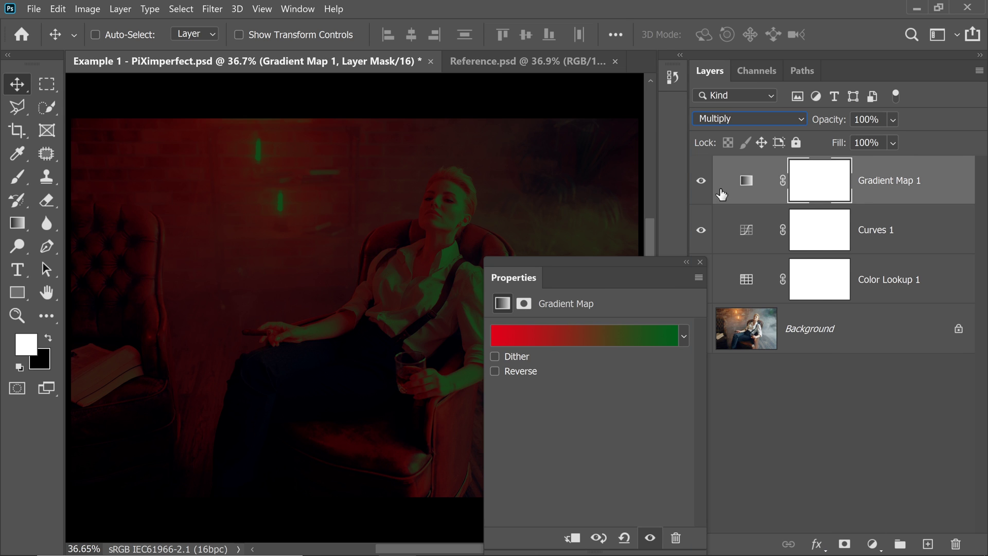
click(700, 261)
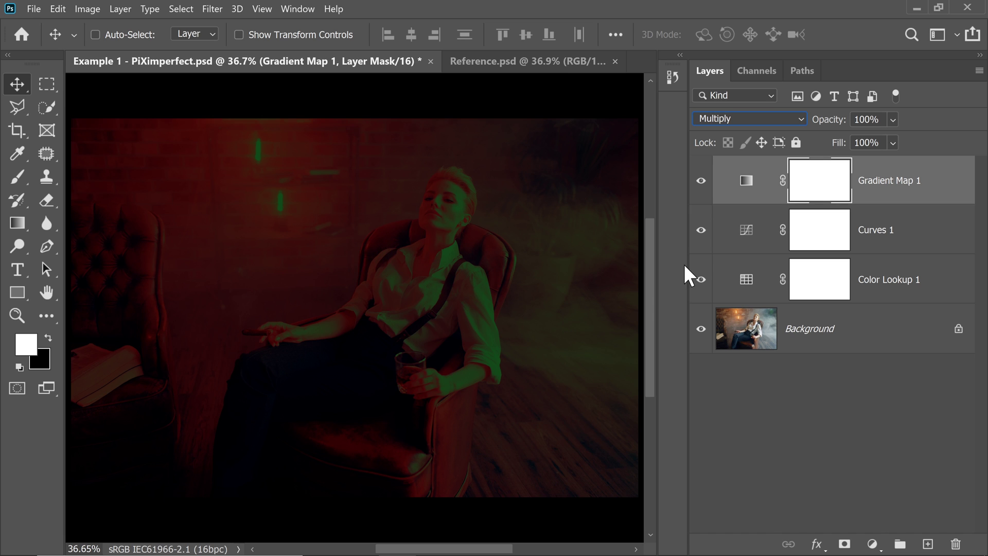
- Steepen the Curves 1 curve, then target its layer mask and swap foreground and background colours
click(747, 234)
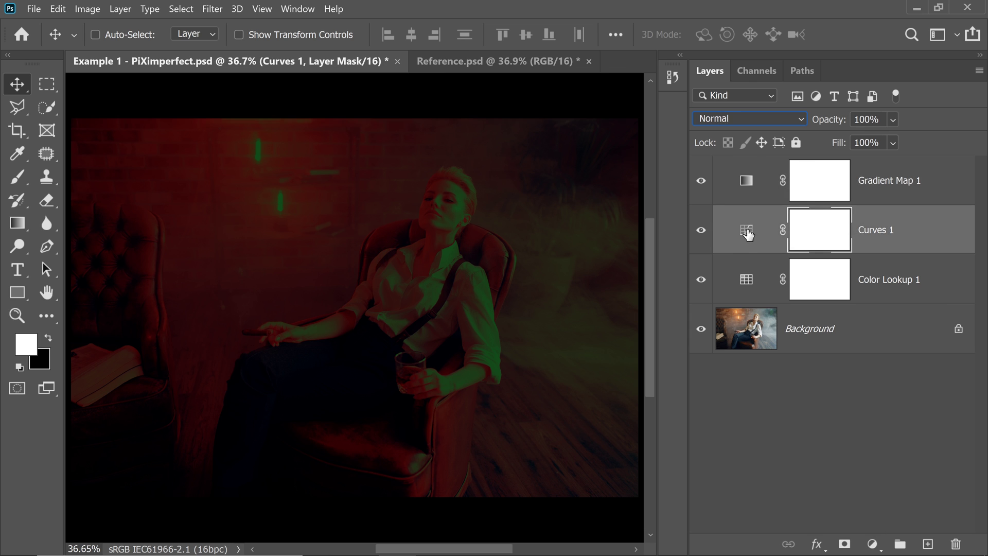
double_click(745, 231)
drag(543, 282, 158, 145)
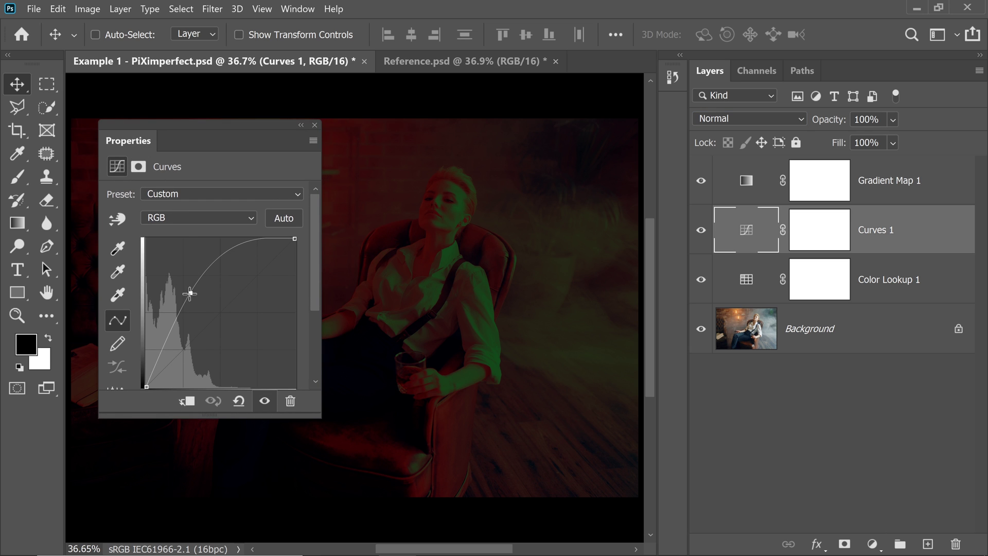
drag(191, 292, 183, 290)
click(314, 125)
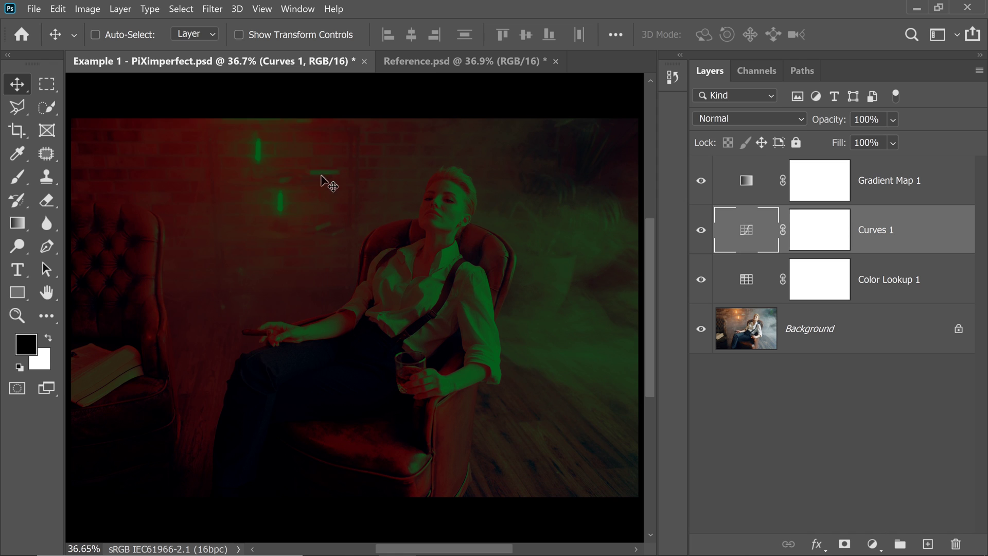
key(ctrl+backslash)
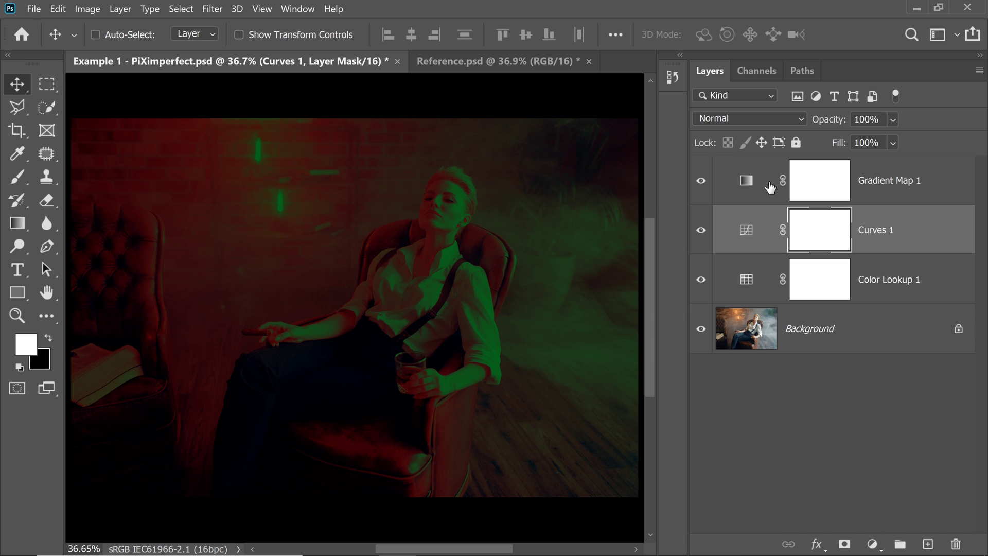
- Above Gradient Map 1, add a Curves 2 adjustment with a steeply raised curve for strong brightening
click(931, 198)
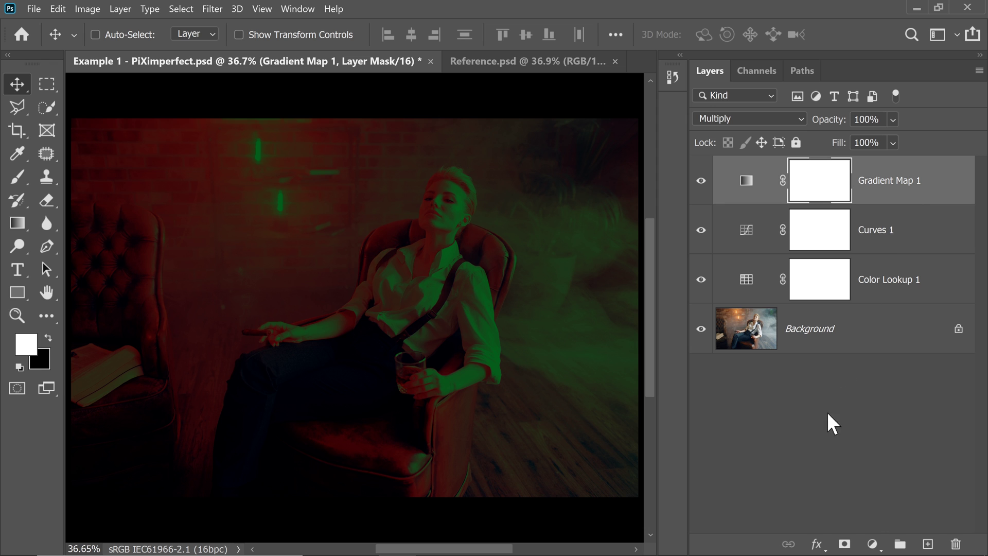
click(871, 544)
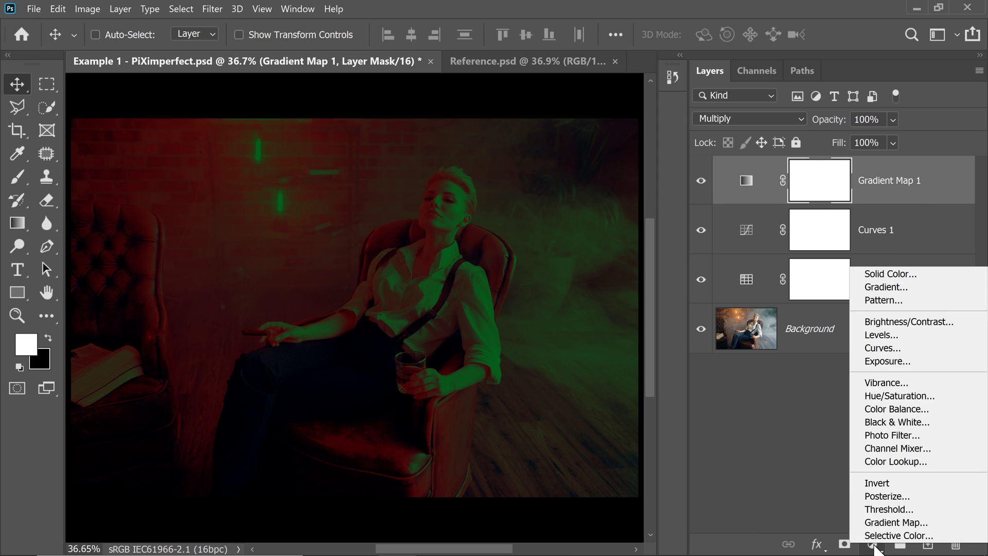
click(884, 354)
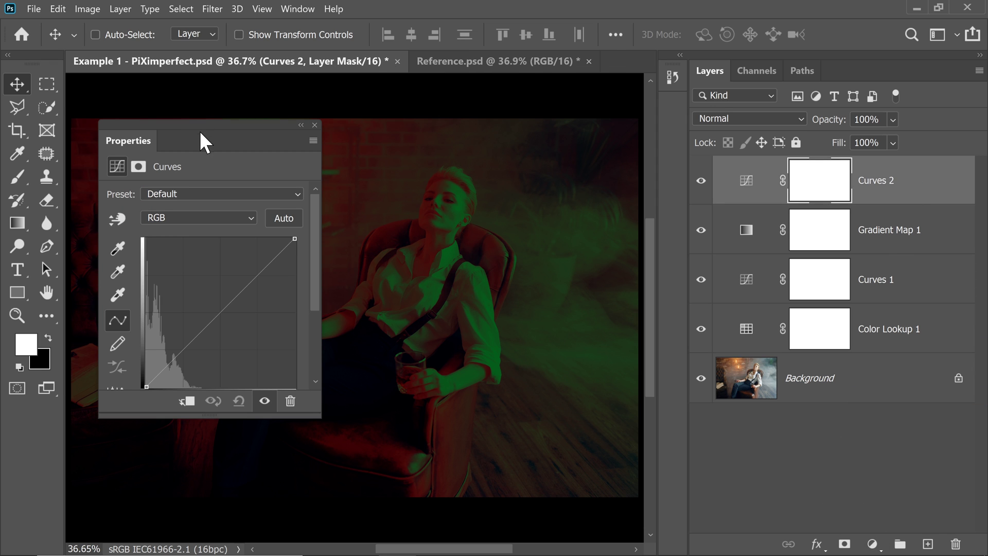
drag(200, 130, 154, 125)
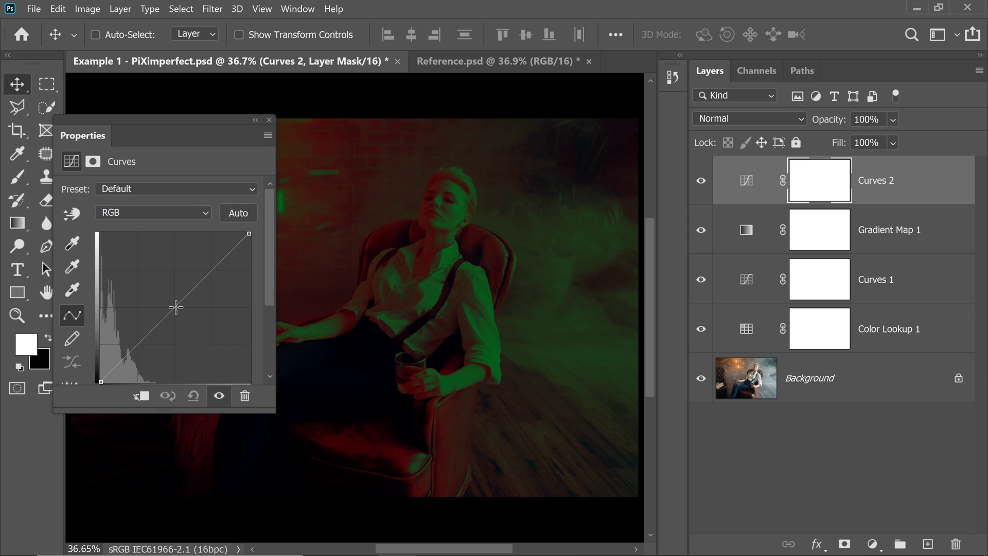
drag(175, 307, 144, 269)
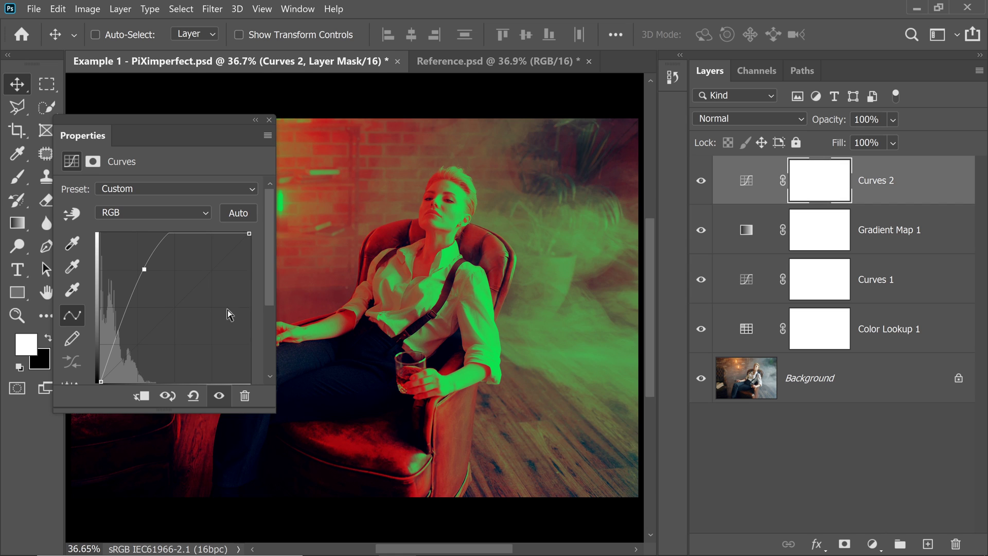
- Split the Curves 2 Blend If Underlying Layer black handle to 25/80 in Layer Style
double_click(935, 202)
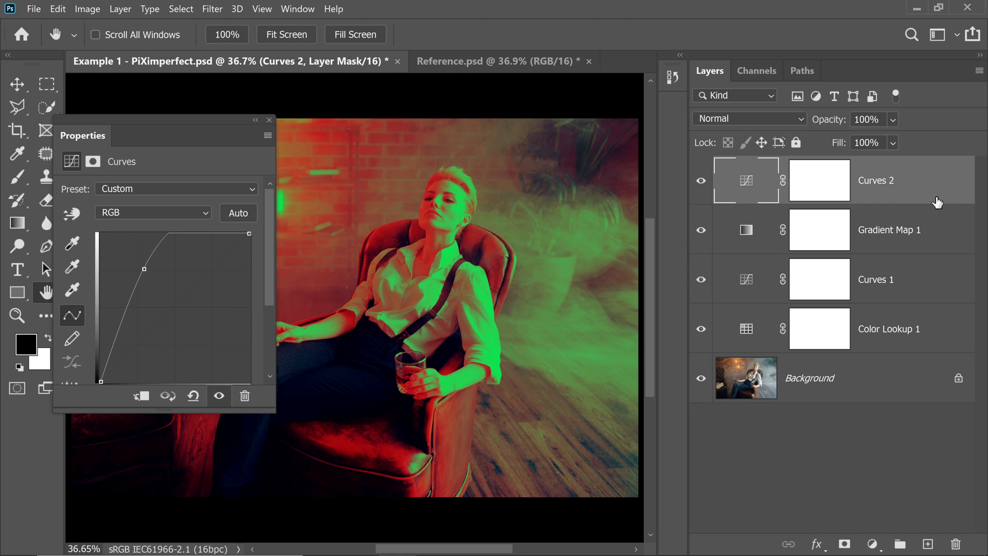
drag(554, 97, 739, 103)
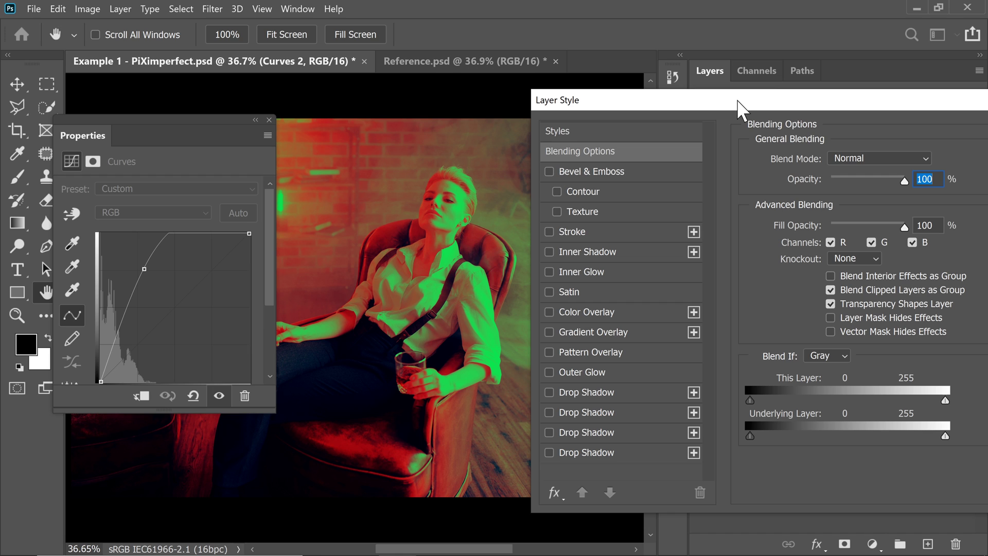
drag(749, 434, 791, 437)
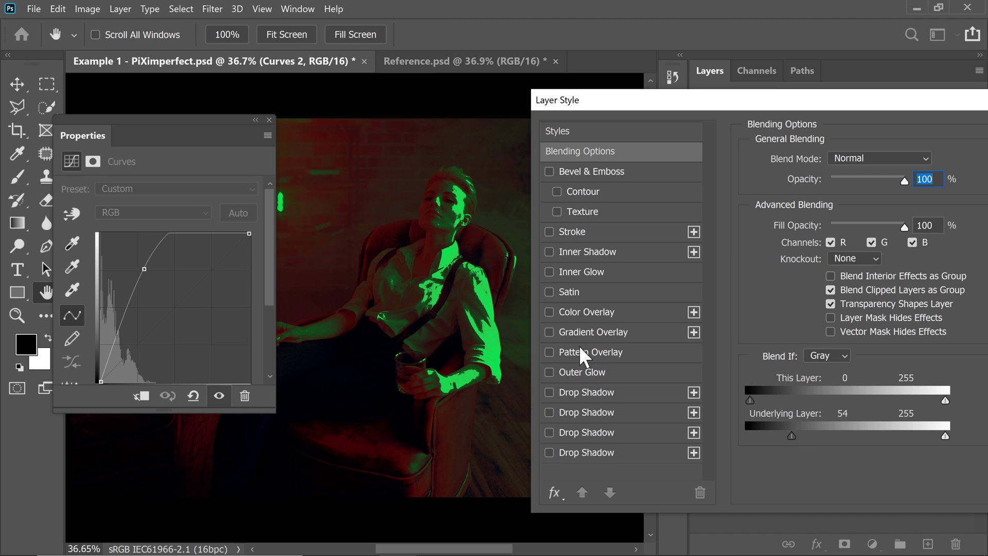
key(alt)
mouse_move(797, 441)
mouse_down()
mouse_move(803, 436)
mouse_move(763, 434)
mouse_move(813, 444)
mouse_up()
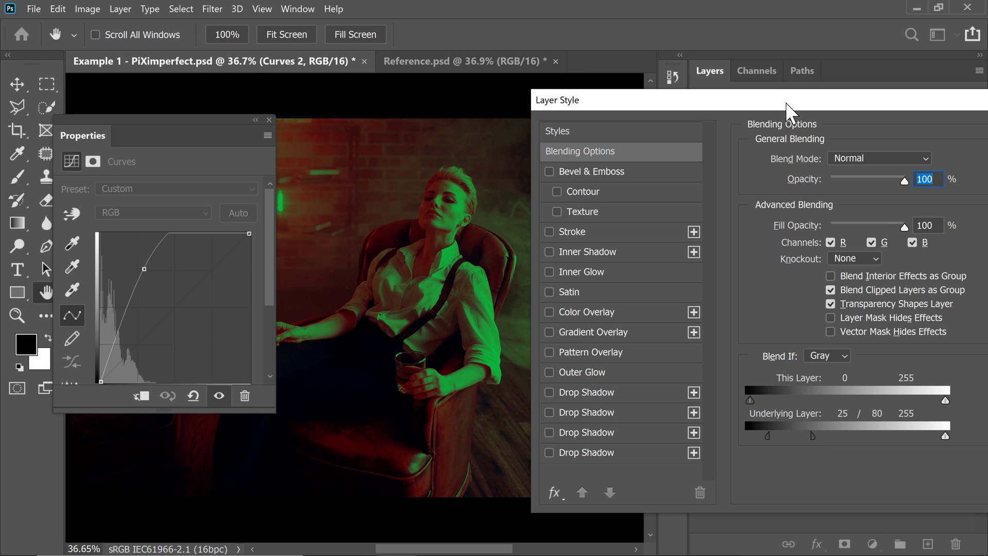
drag(789, 103, 622, 114)
click(918, 148)
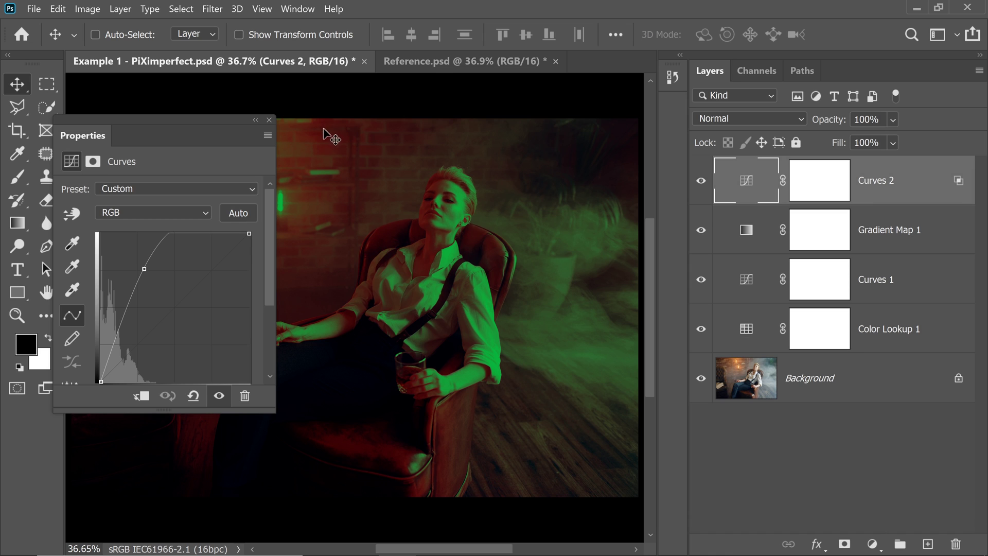
- Add a Curves 3 adjustment with its white input point pulled in to about 177
click(269, 119)
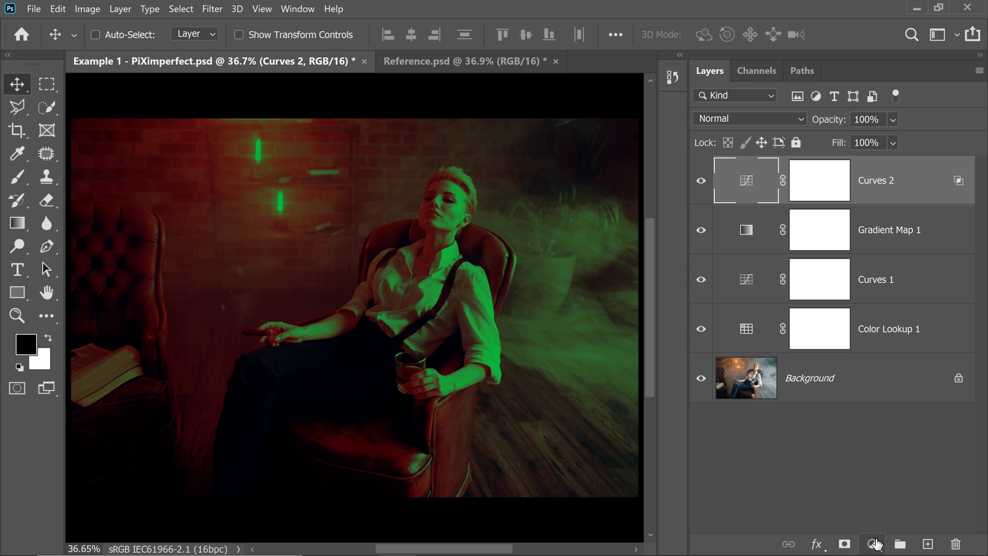
click(873, 545)
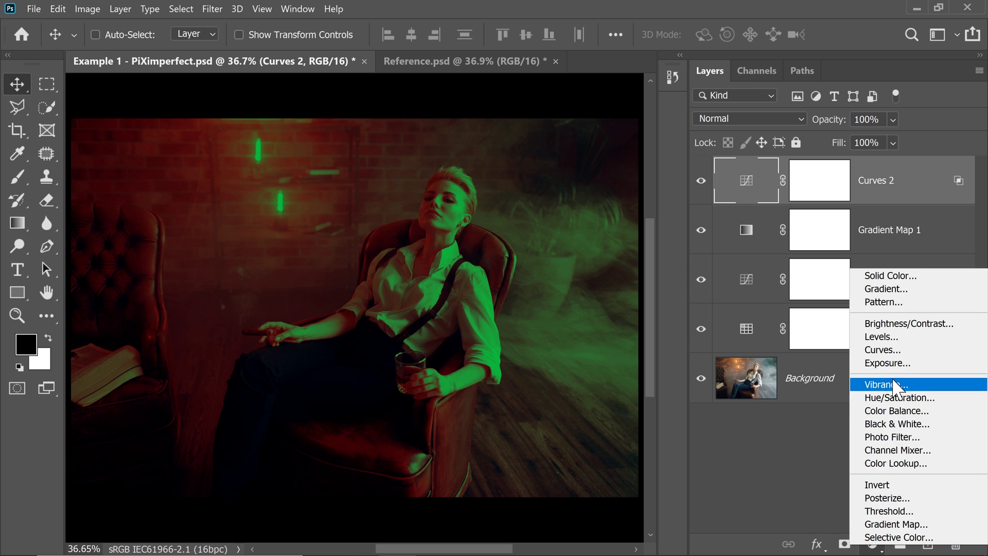
click(898, 351)
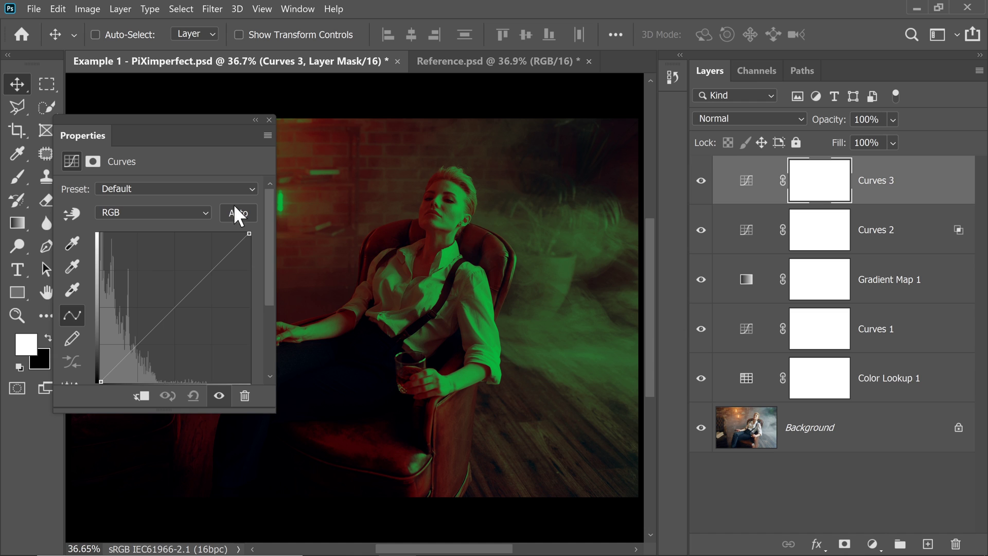
click(248, 233)
drag(207, 409, 209, 459)
click(249, 393)
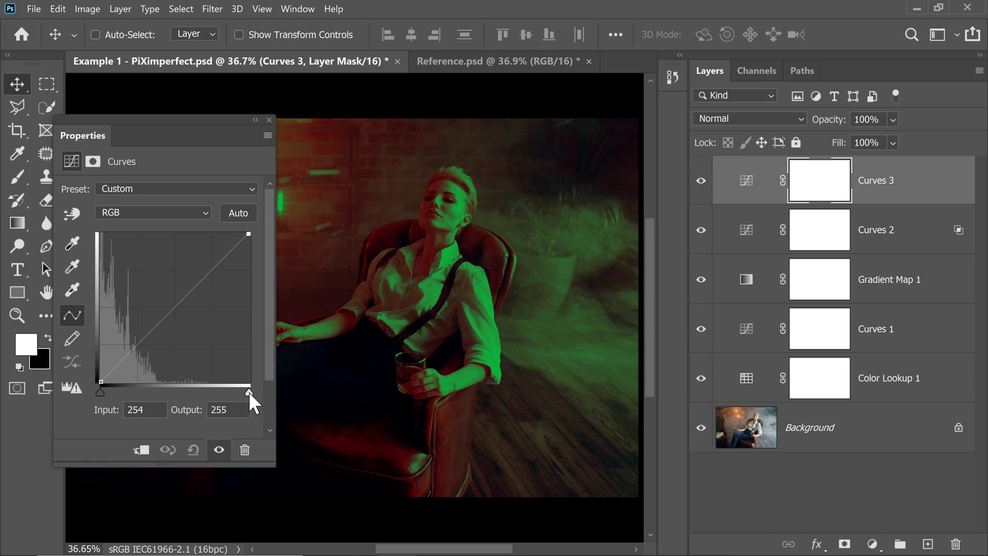
drag(249, 391, 193, 381)
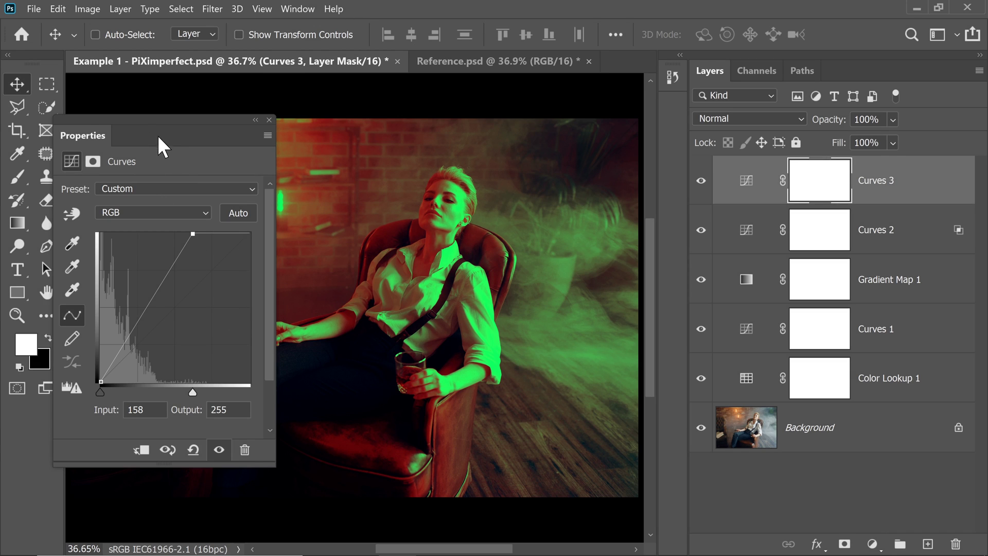
mouse_move(157, 134)
mouse_down()
mouse_move(153, 153)
mouse_move(147, 142)
mouse_up()
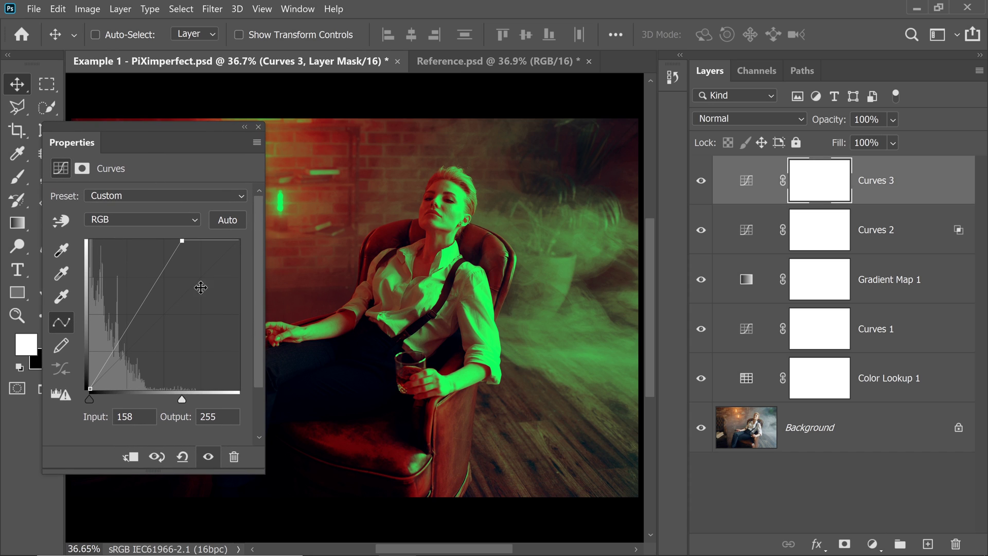
mouse_move(180, 400)
mouse_down()
mouse_move(202, 396)
mouse_move(174, 397)
mouse_move(192, 397)
mouse_up()
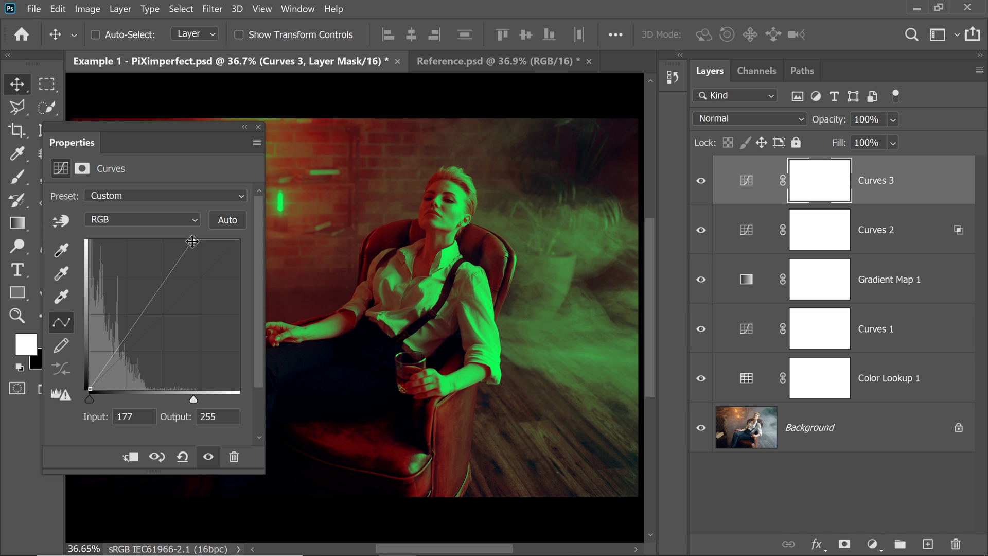
- Set the Curves 3 white point to 180 and add a midtone point at input 82, output 98
drag(192, 241, 194, 244)
click(134, 328)
drag(134, 328, 138, 331)
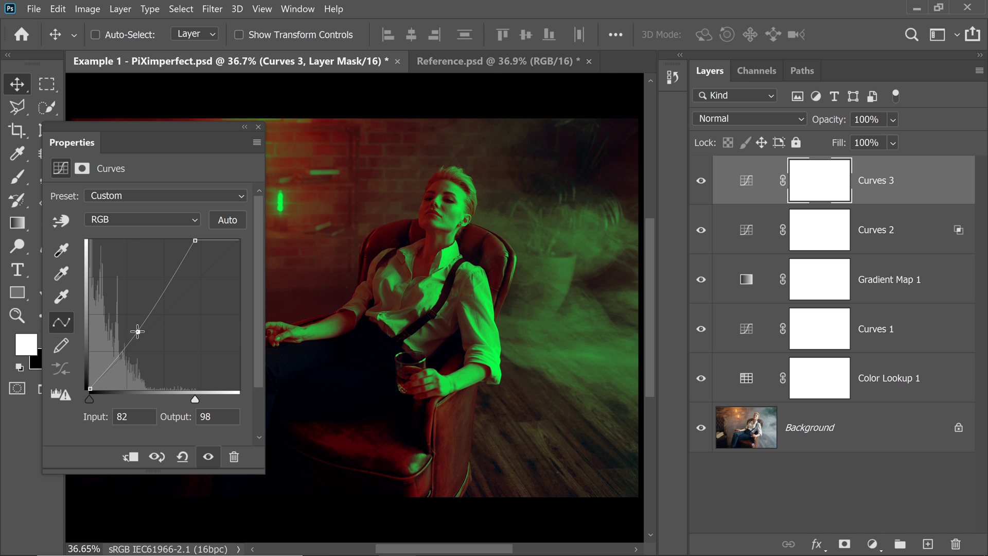
click(257, 127)
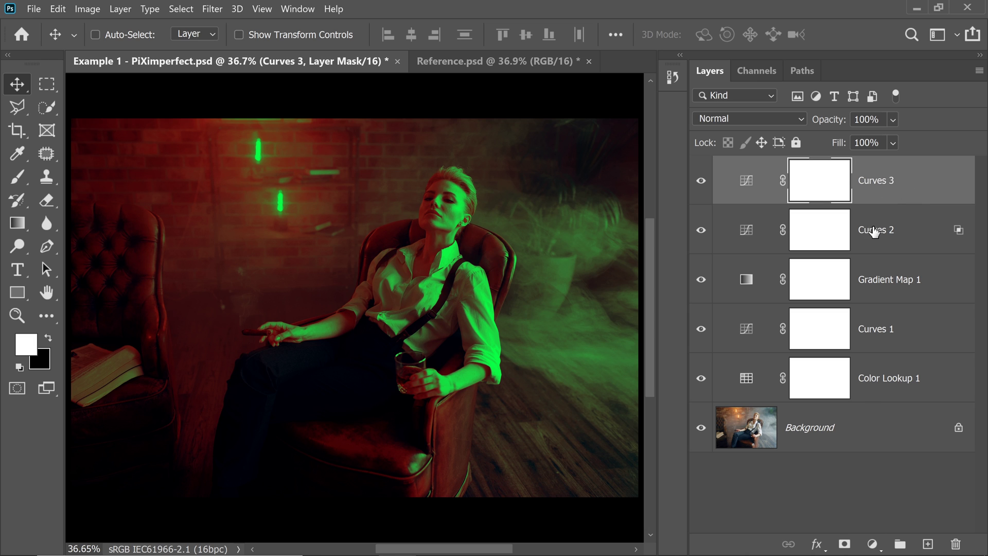
- Group Color Lookup 1 through Curves 3 into Group 1 with Ctrl+G and set its opacity to 84%
shift+click(889, 390)
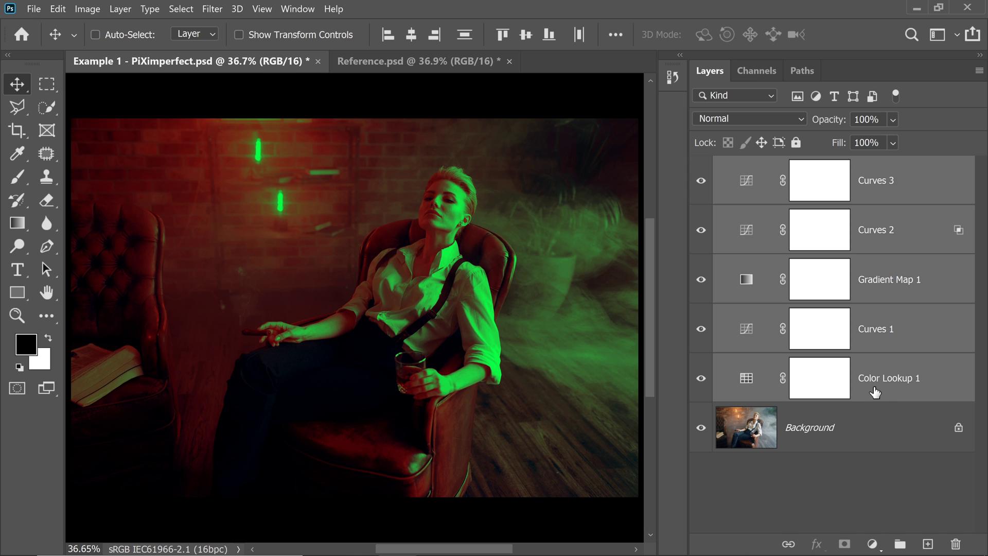
key(ctrl)
key(ctrl+g)
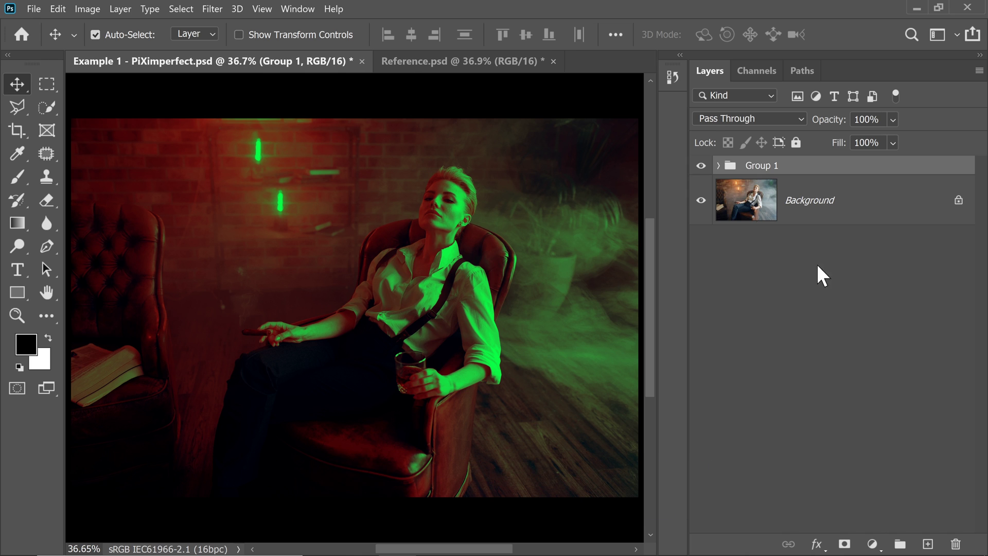
drag(830, 123, 821, 124)
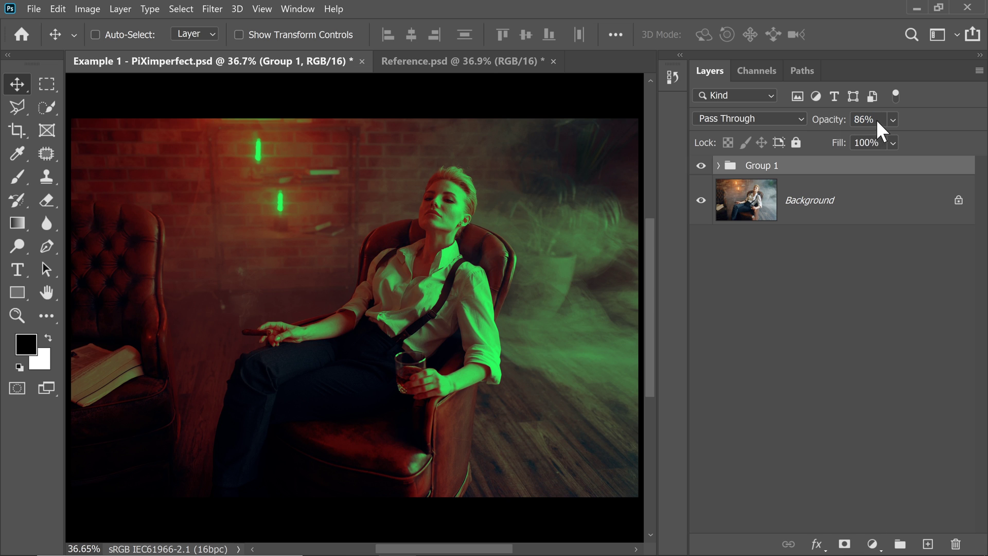
mouse_move(827, 128)
mouse_down()
mouse_move(793, 128)
mouse_move(827, 129)
mouse_up()
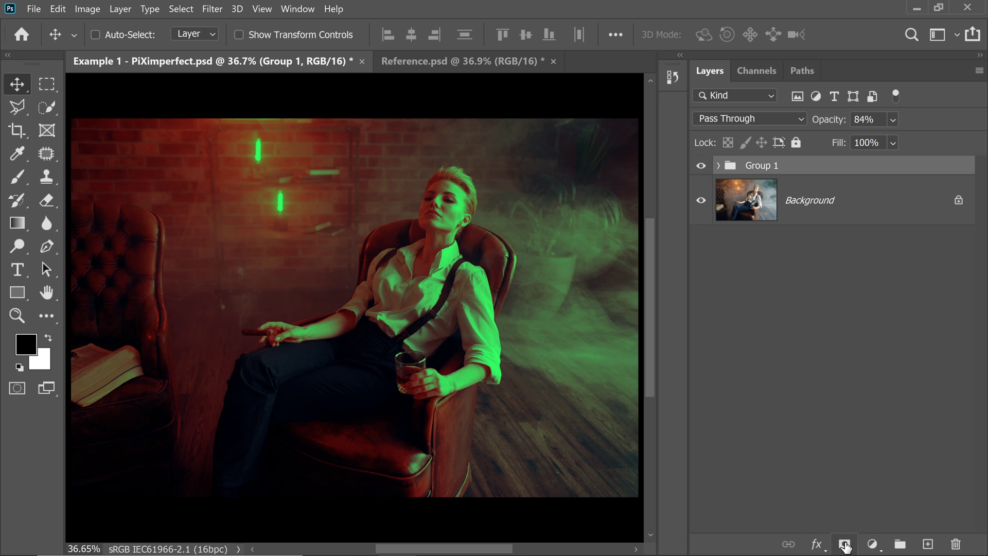
- Add a white layer mask to Group 1 and set up a soft, roughly 314 px black brush
click(844, 543)
click(18, 176)
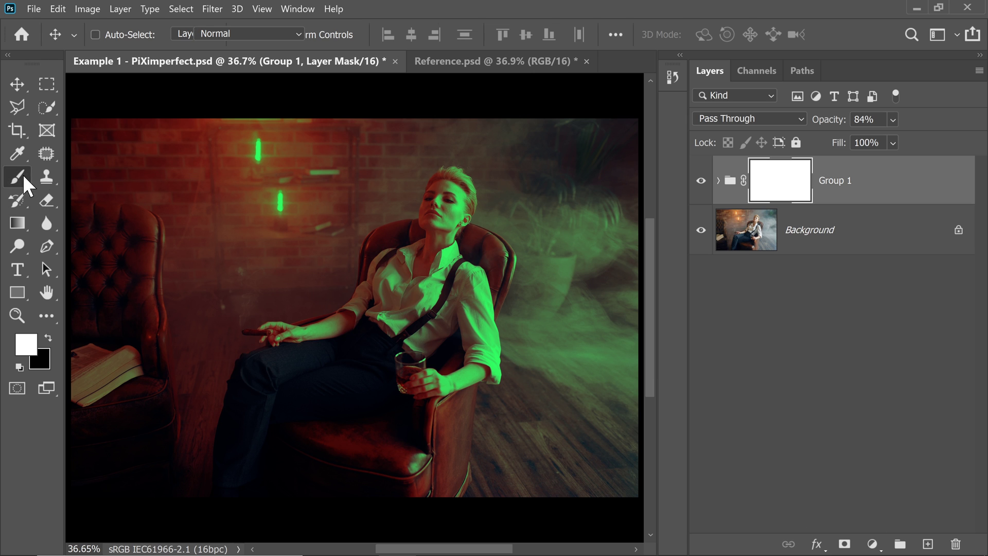
click(103, 36)
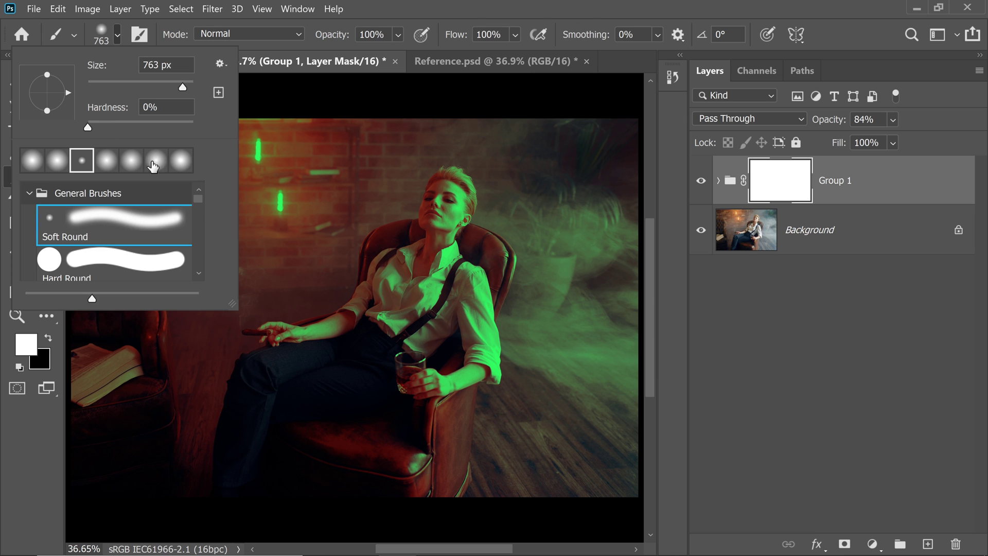
mouse_move(396, 346)
mouse_down()
mouse_move(324, 336)
mouse_move(375, 302)
mouse_move(489, 292)
mouse_move(535, 259)
mouse_move(500, 342)
mouse_move(507, 214)
mouse_up()
scroll(341, 364, up, 3)
key(x)
scroll(329, 318, up, 4)
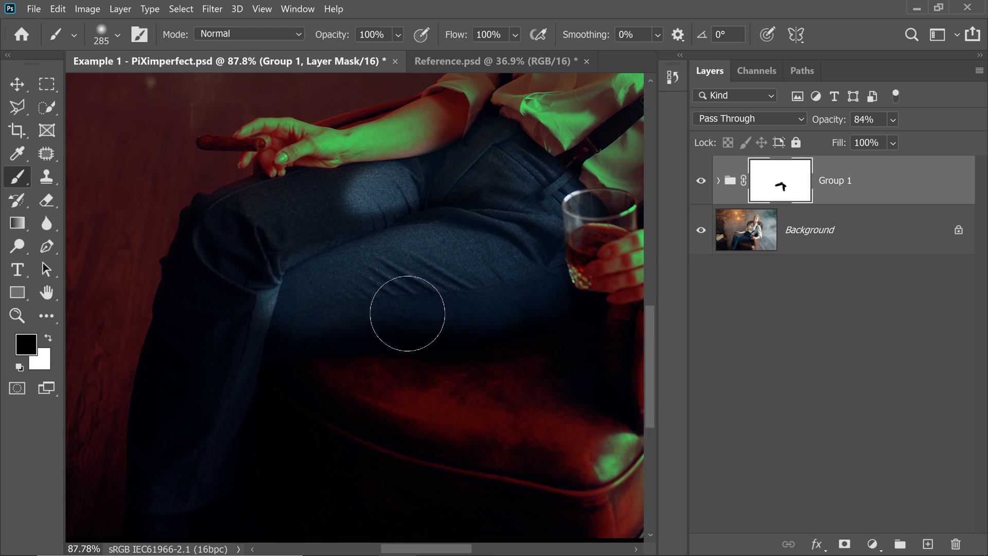
- Paint black over the jeans on the mask, then switch to a white brush of about 317 px
mouse_move(550, 257)
mouse_down()
mouse_move(455, 213)
mouse_move(337, 212)
mouse_move(291, 275)
mouse_move(325, 205)
mouse_move(298, 404)
mouse_move(272, 433)
mouse_move(270, 271)
mouse_move(301, 226)
mouse_move(296, 210)
mouse_move(276, 292)
mouse_move(244, 251)
mouse_move(217, 282)
mouse_up()
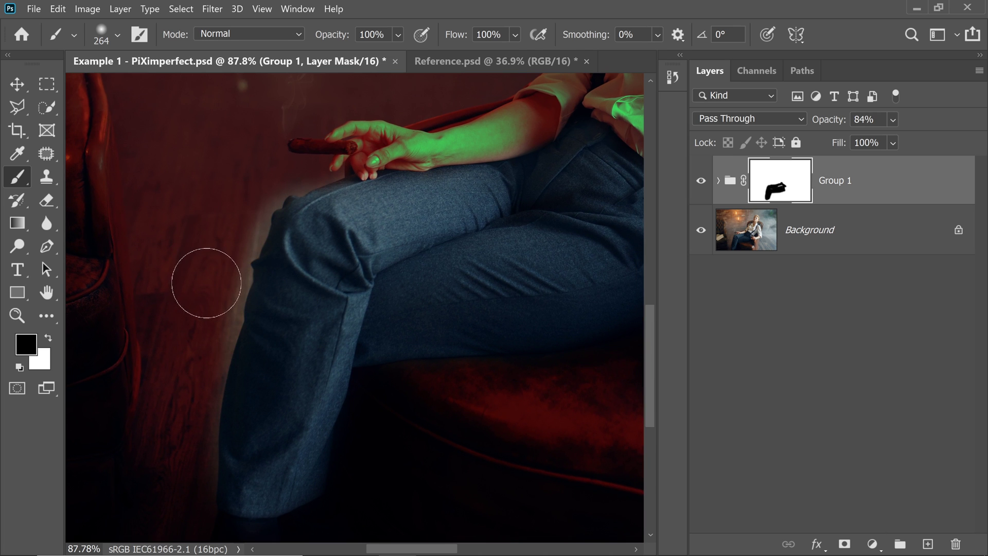
key(x)
key(bracketright)
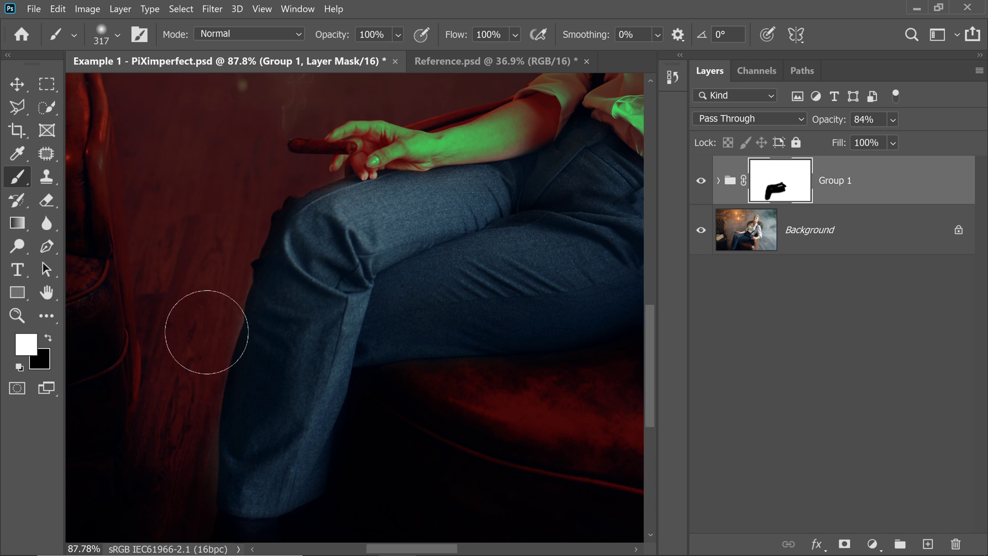
scroll(190, 419, down, 3)
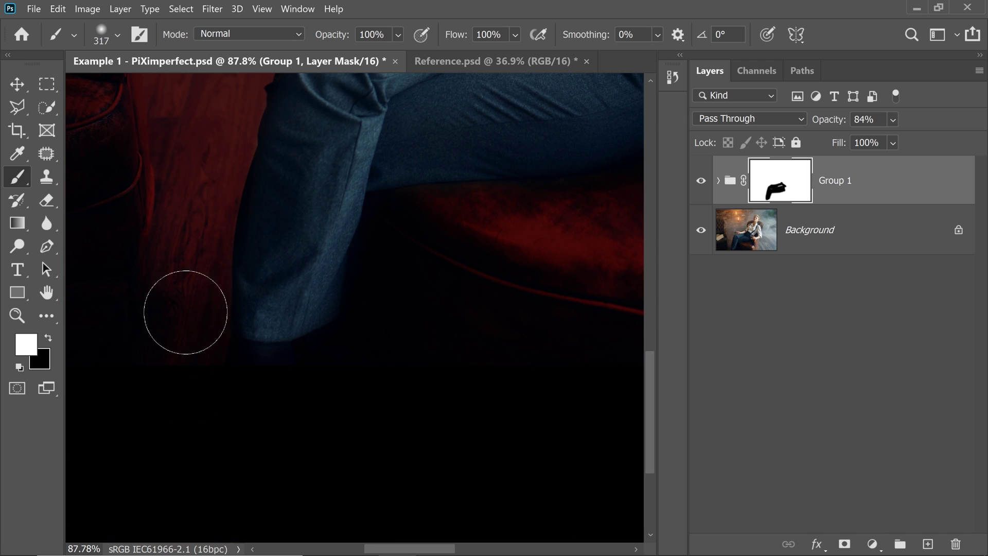
scroll(360, 350, down, 5)
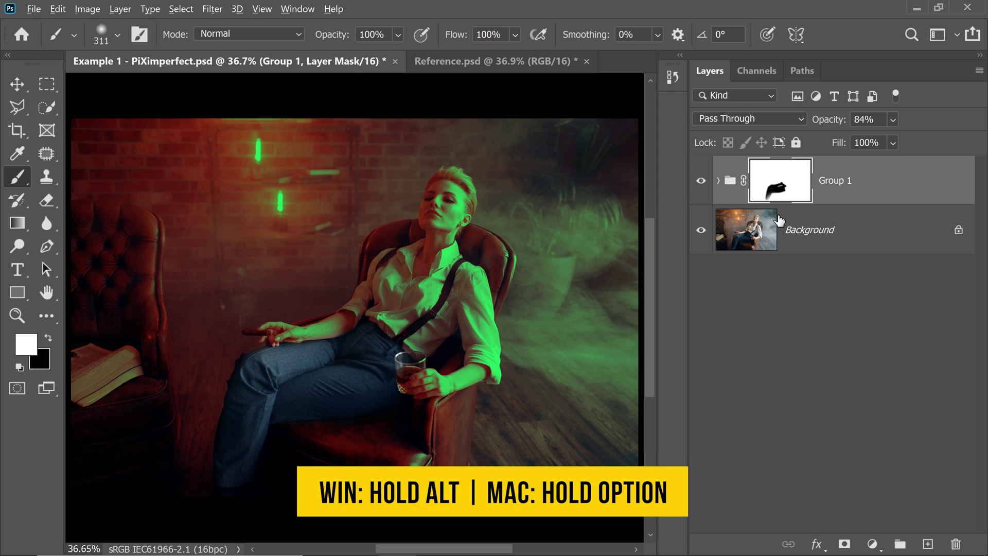
- Paint the stray white streak over the jeans black in Group 1's mask, viewed on its own
alt+click(781, 191)
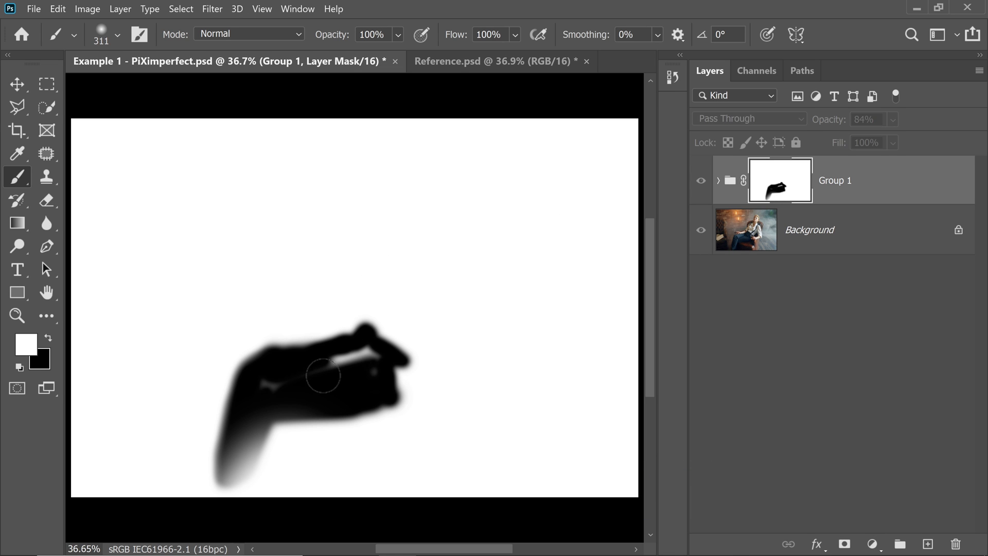
key(x)
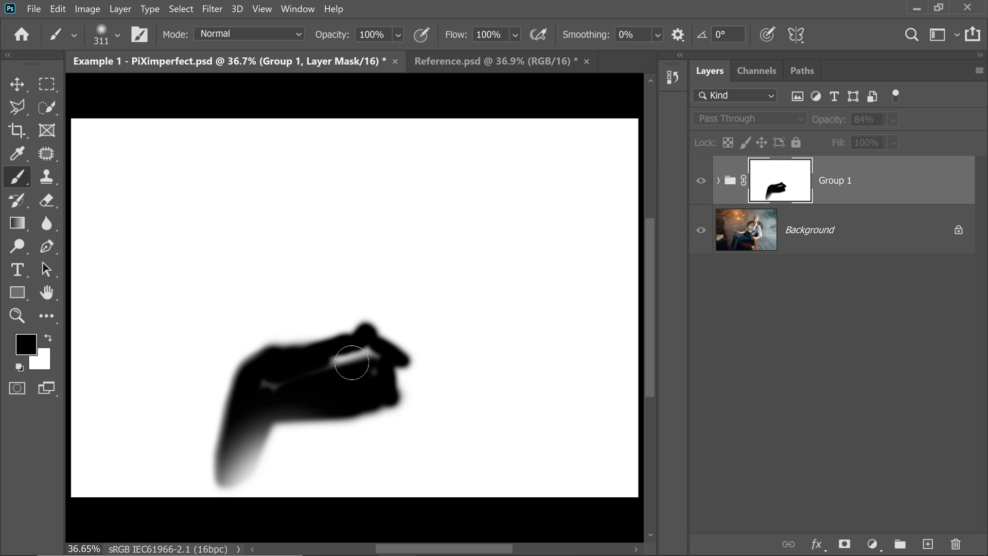
mouse_move(354, 355)
mouse_down()
mouse_move(328, 366)
mouse_move(376, 353)
mouse_move(360, 379)
mouse_move(249, 391)
mouse_up()
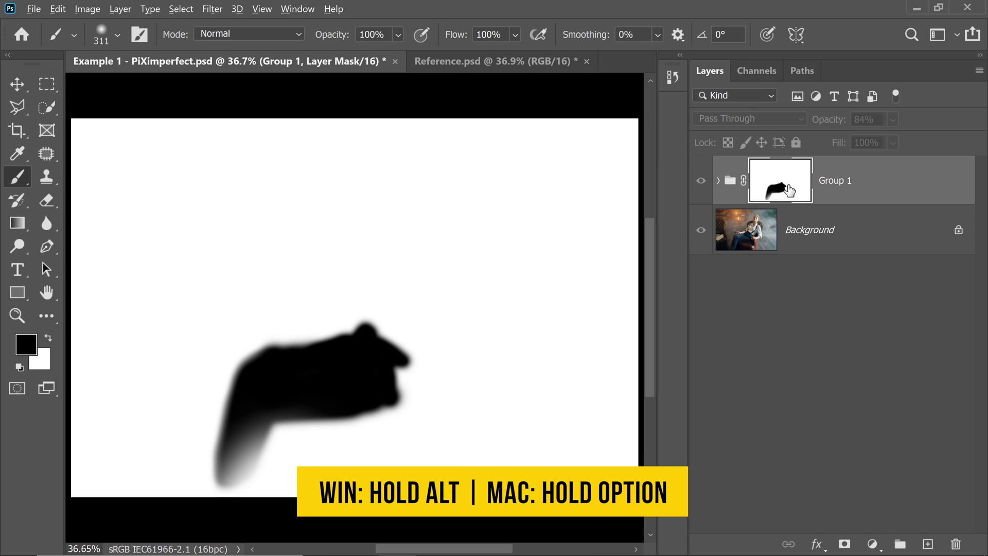
alt+click(787, 194)
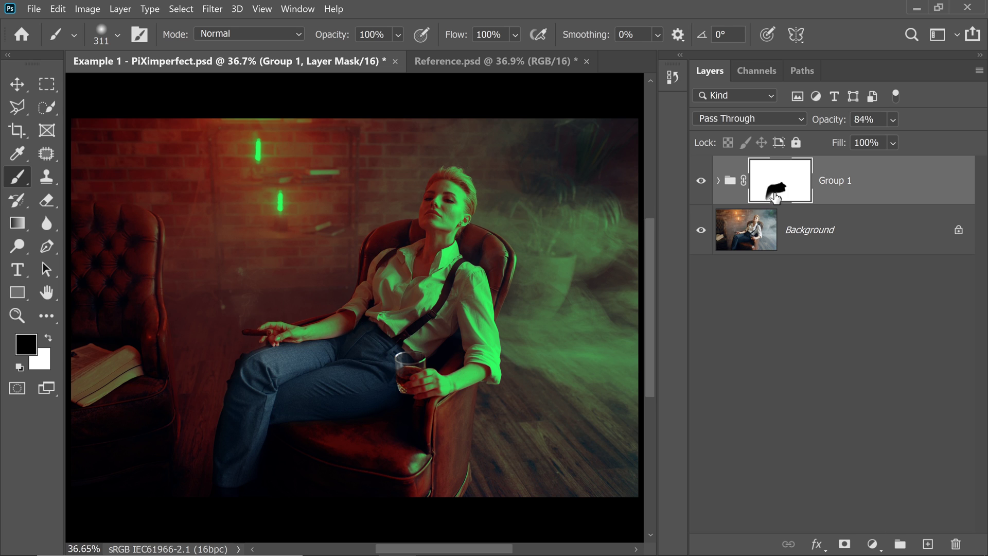
- In the Properties panel, set the Group 1 mask Density to exactly 25%, then close the panel
click(300, 8)
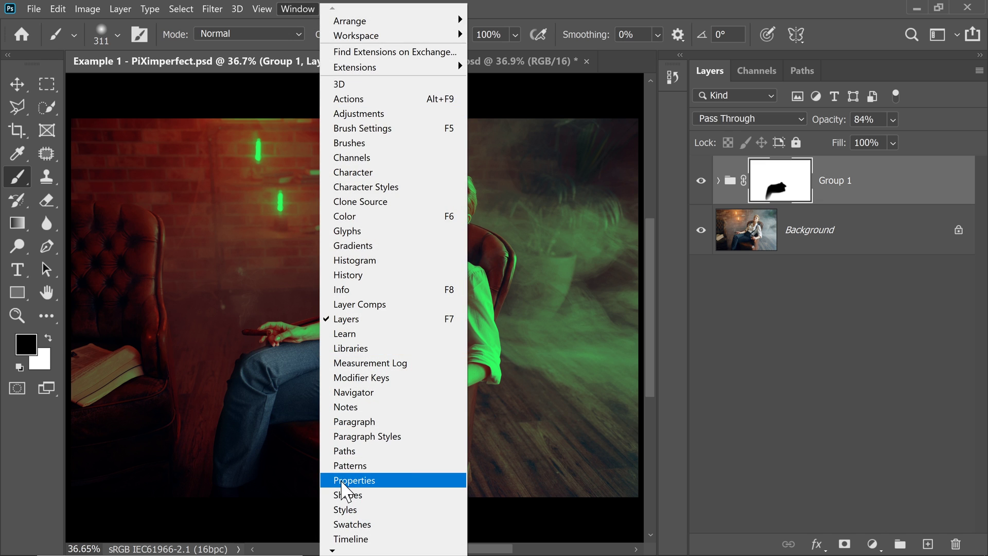
click(348, 481)
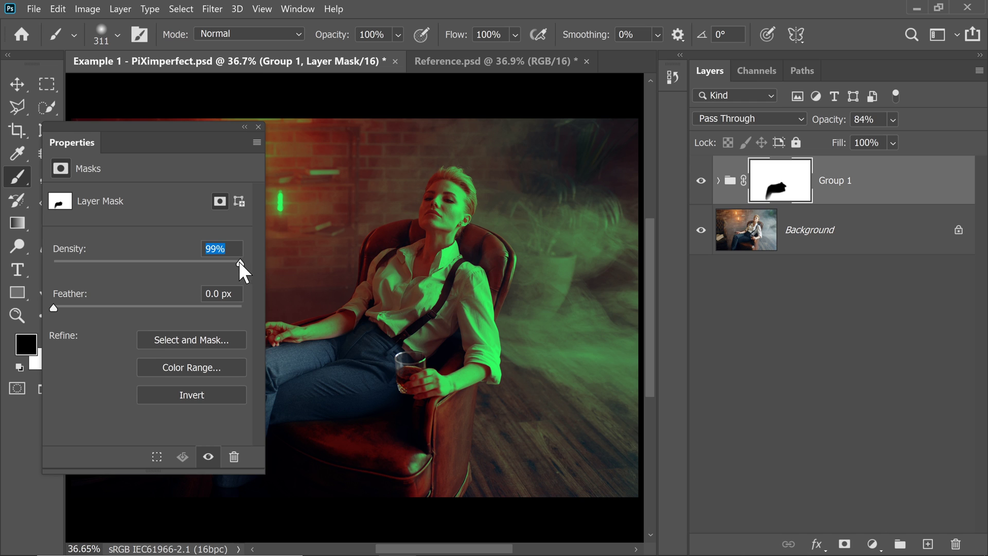
drag(225, 260, 159, 263)
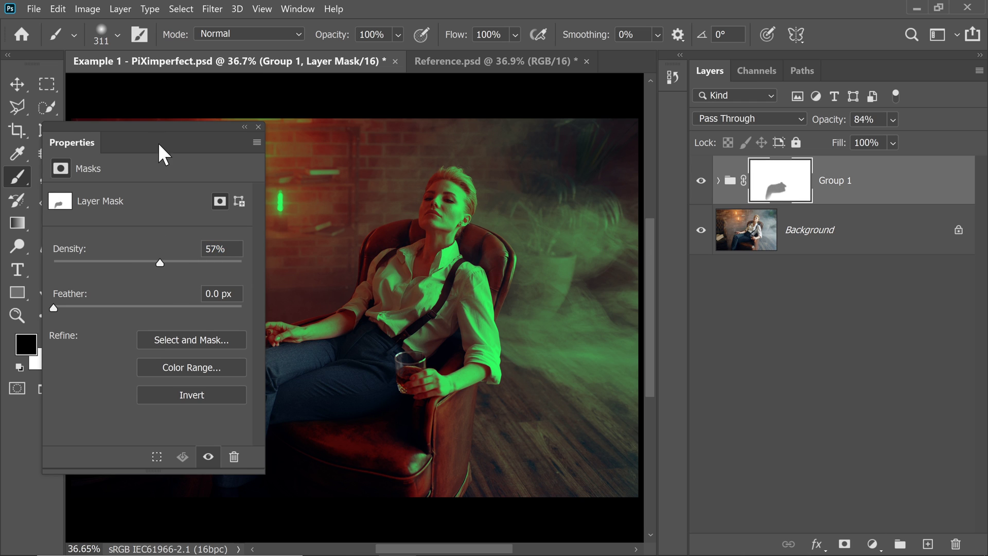
drag(150, 138, 644, 291)
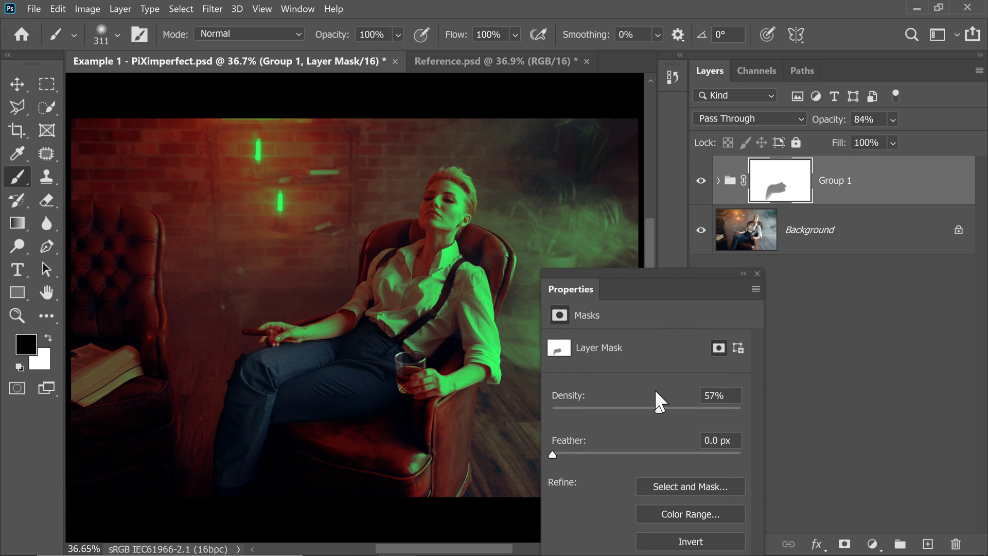
drag(659, 408, 605, 409)
text(25)
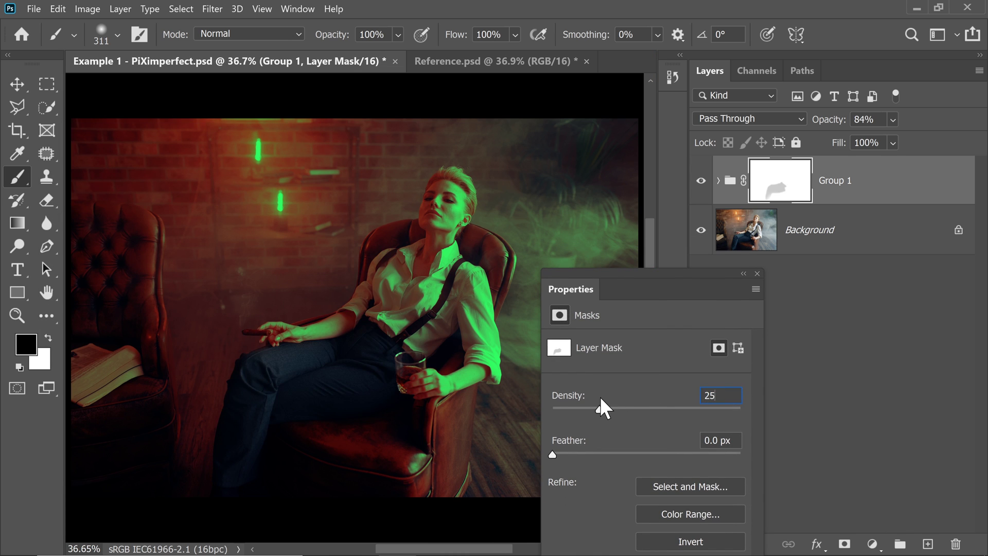
key(Return)
click(756, 273)
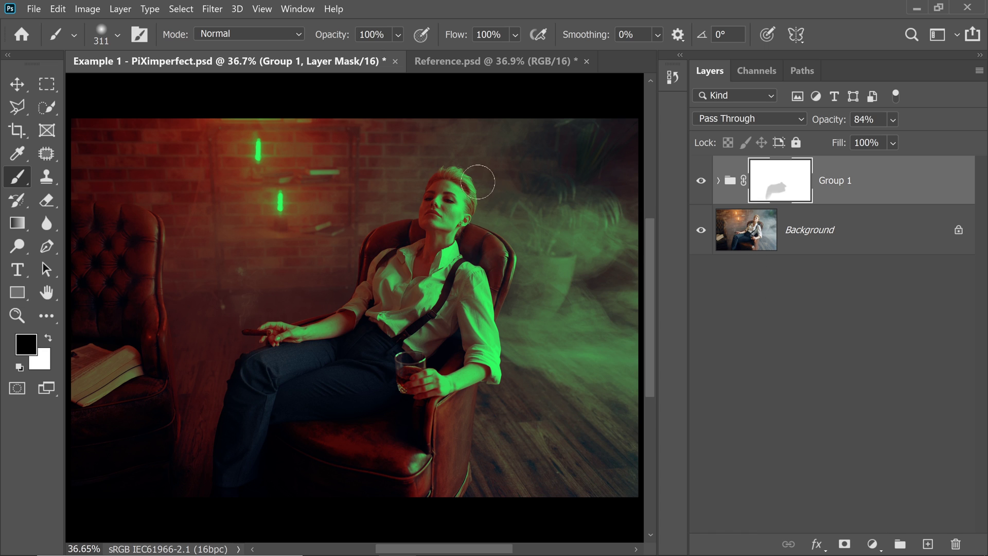